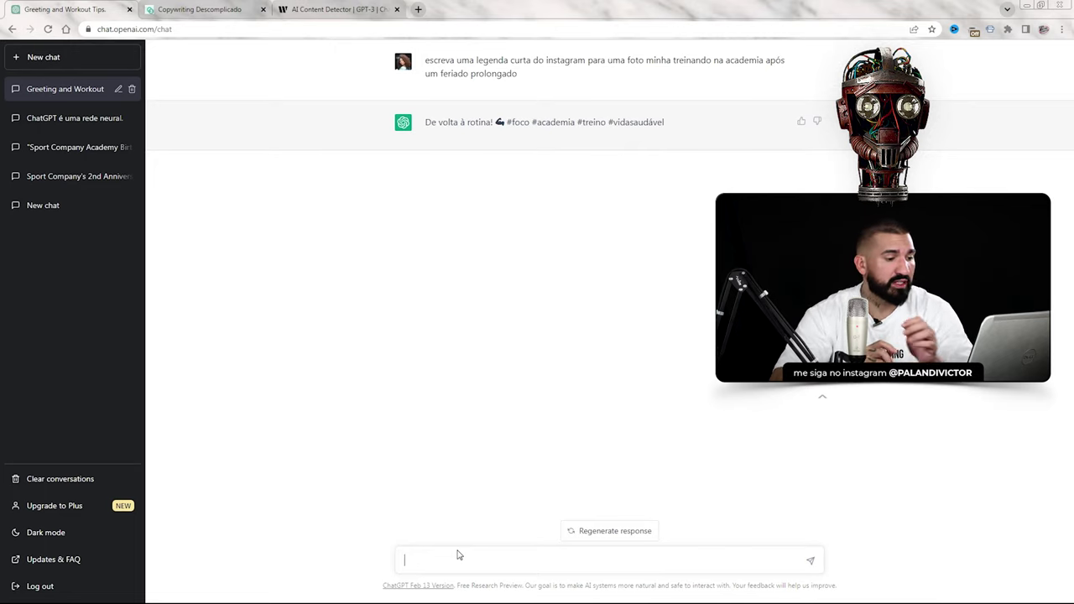
Send the prompts "Reescreva" and "Reescreva de uma forma mais persuasiva" to have the gym photo caption rewritten.
text(Reescreva)
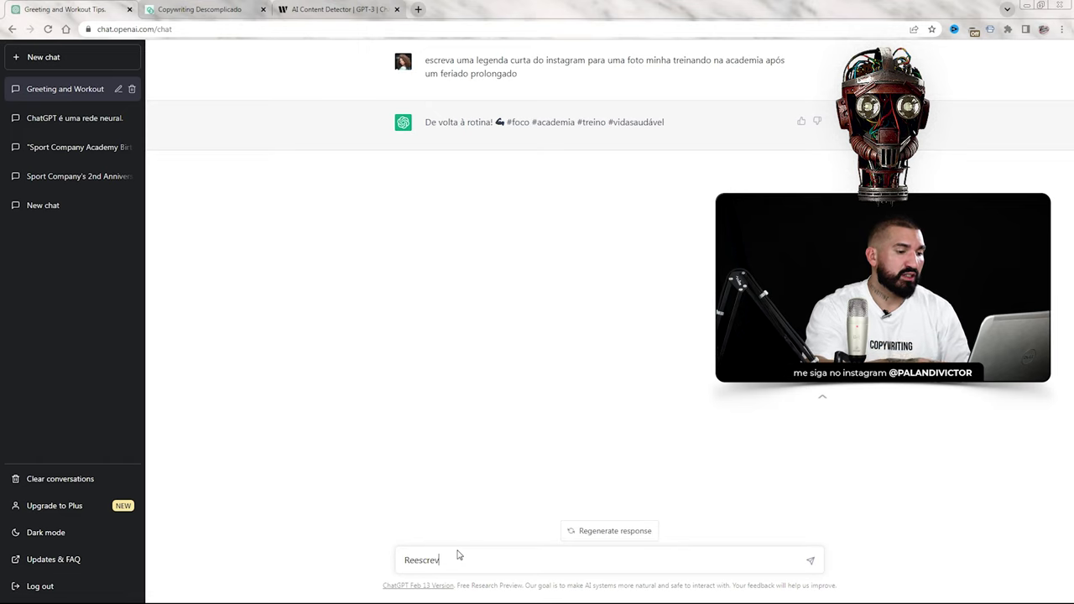
key(Return)
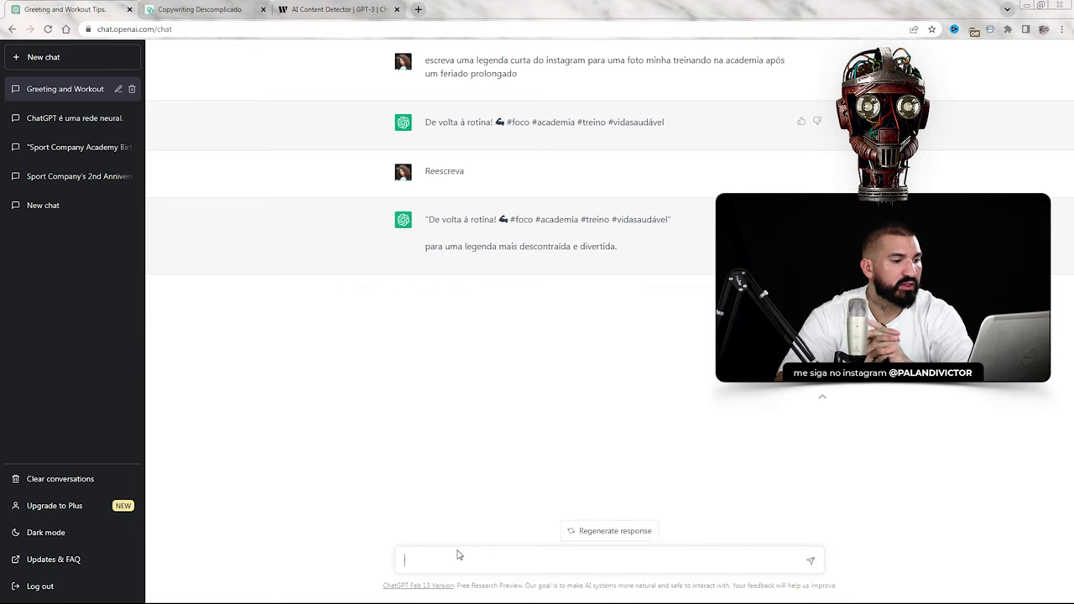
text(Reescreva de uma forma mais persuasi)
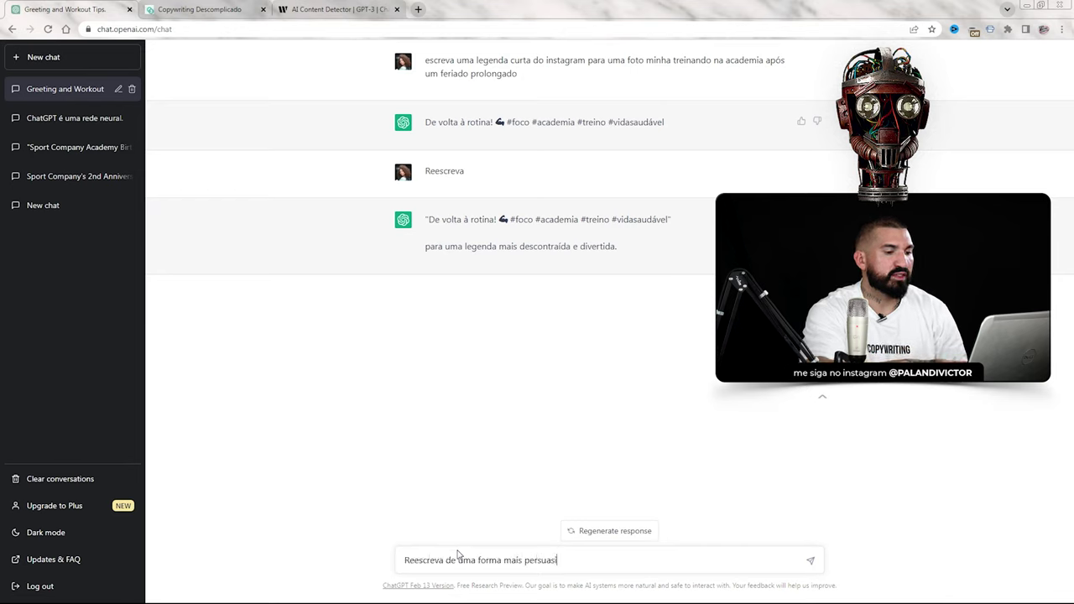
text(va)
key(Return)
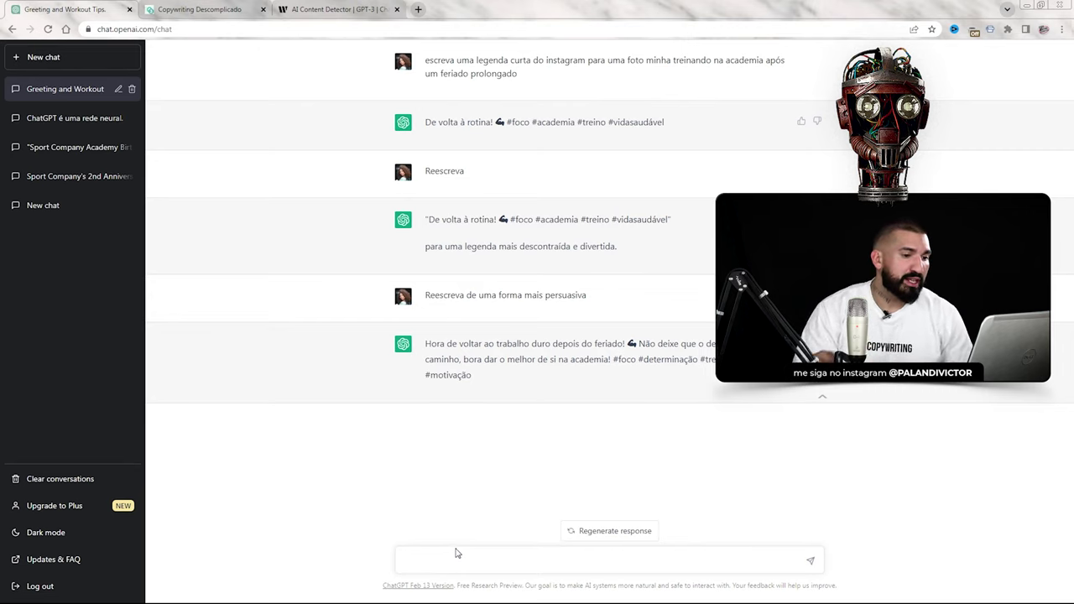
Request hashtags for the rewritten caption with the prompt "Lista de hashtags para essa legenda".
text(Lista de ha)
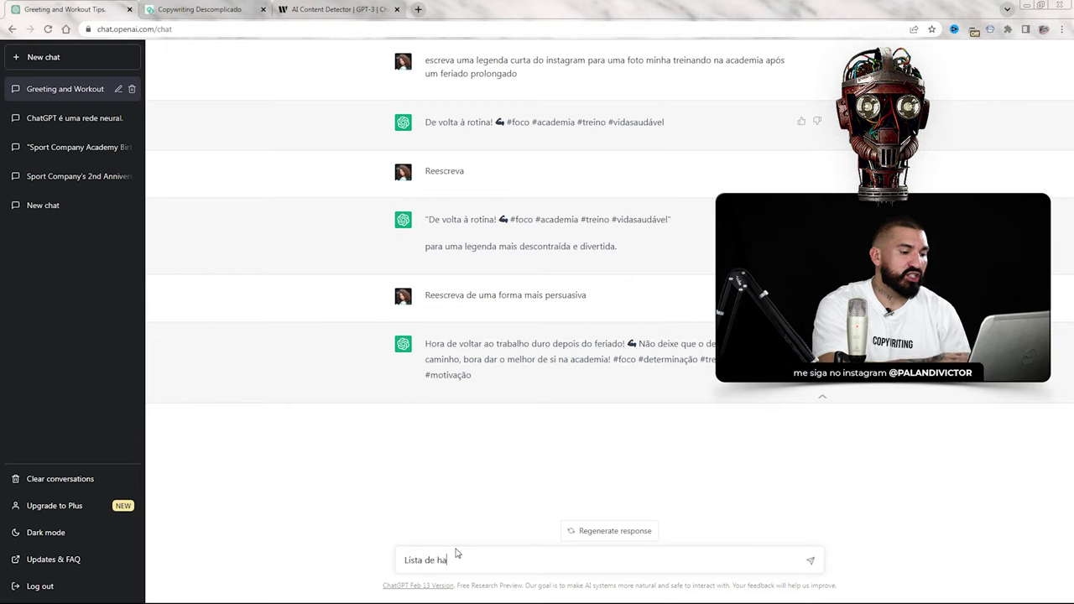
text(shtags para ess)
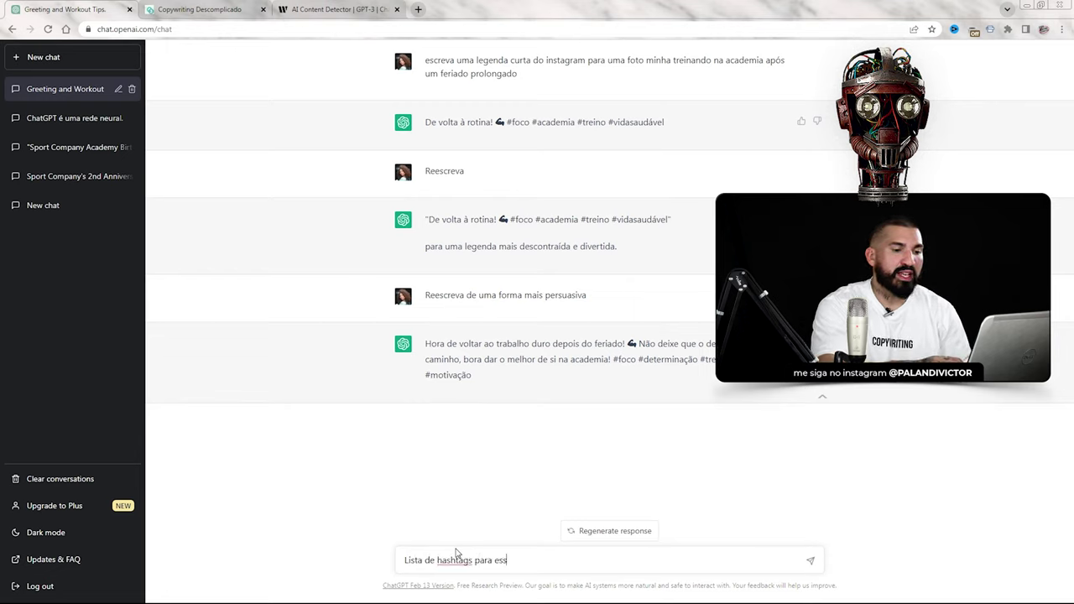
text(a legenda)
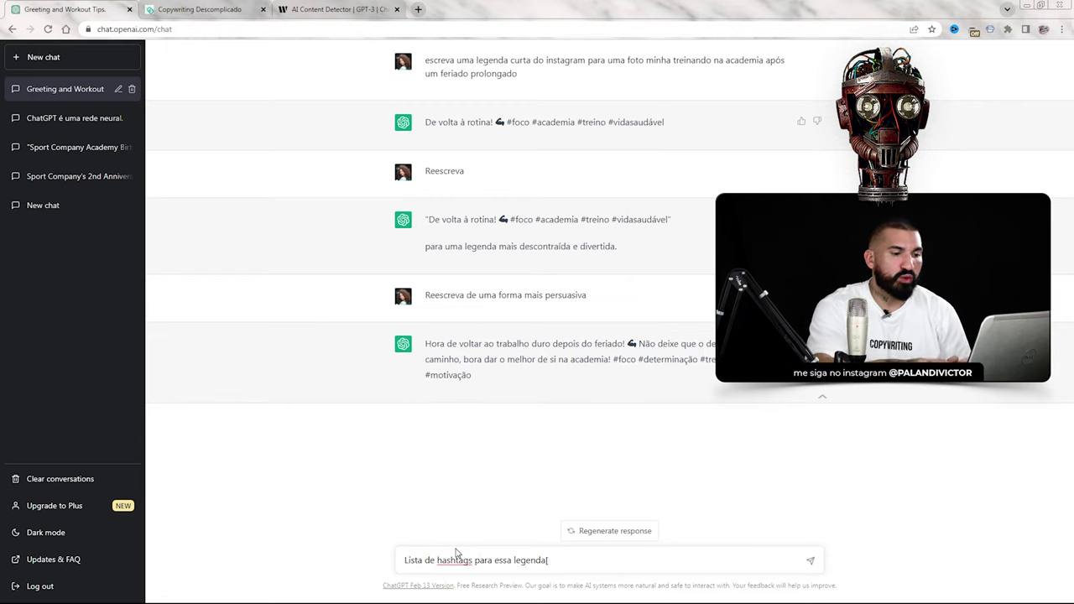
key(Return)
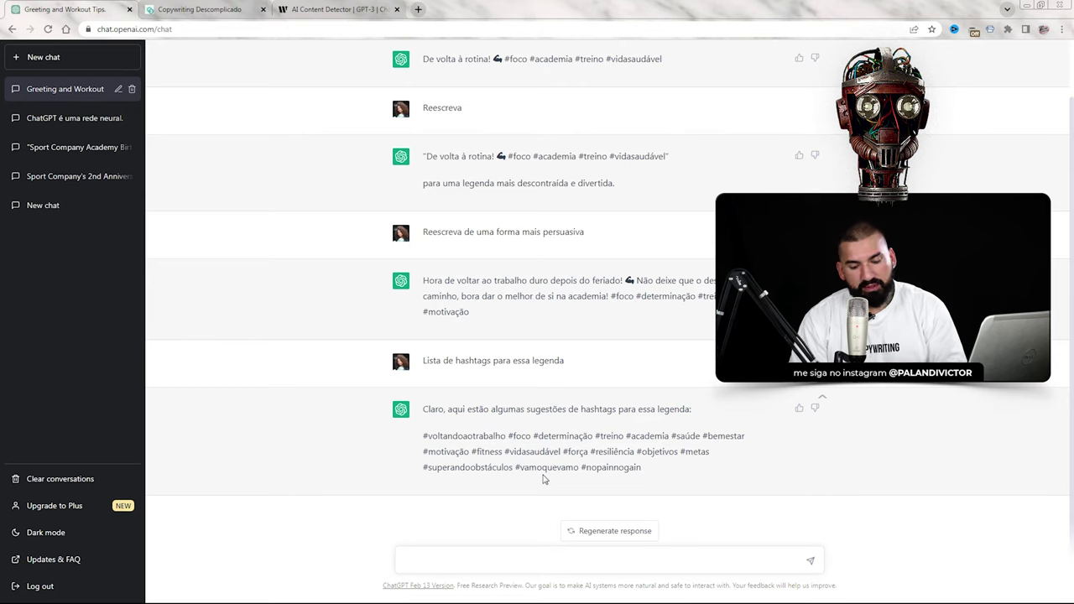
Send the prompt "hashtags do nicho de criptomoeda" and highlight the suggested hashtag list.
text(hashtags do nicho de criptomoeda)
key(Return)
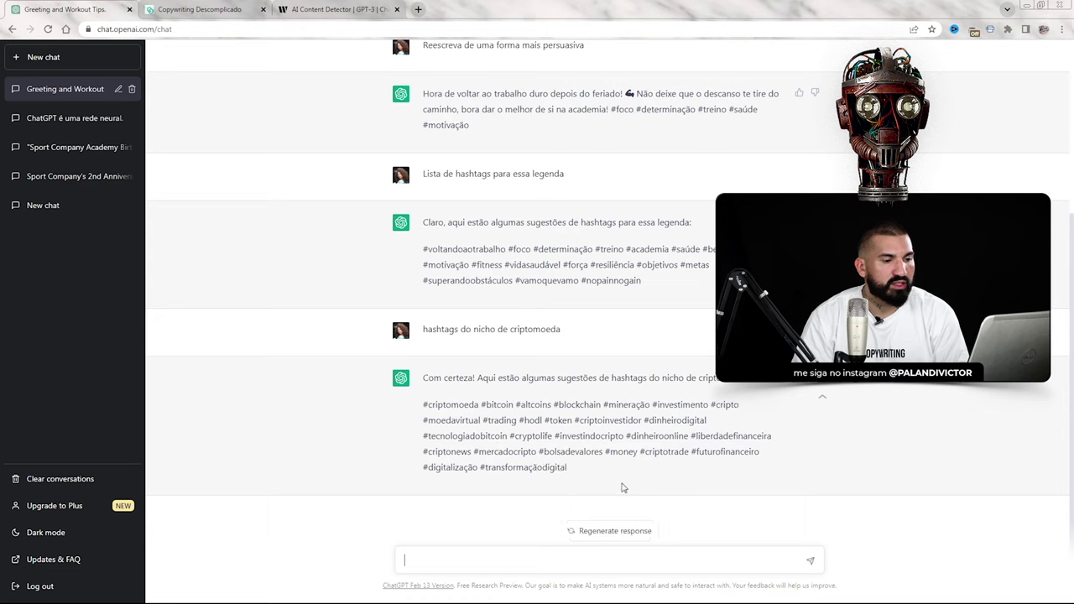
drag(424, 402, 601, 480)
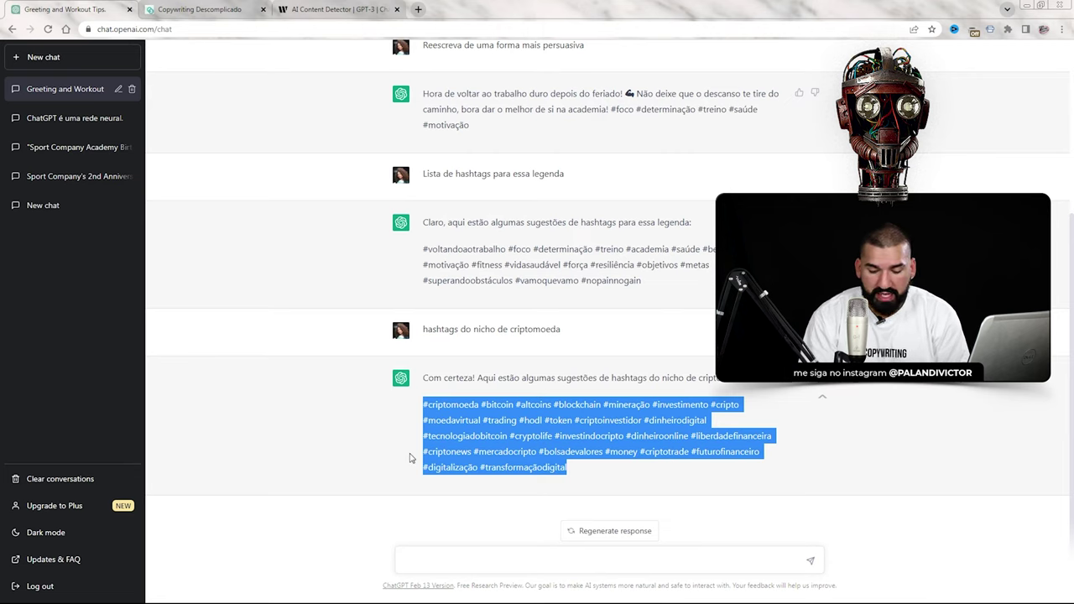
Send the prompt "Me dê uma ideia de post para Linkedin falando sobre ascensão de carreira".
click(529, 560)
text(Me d)
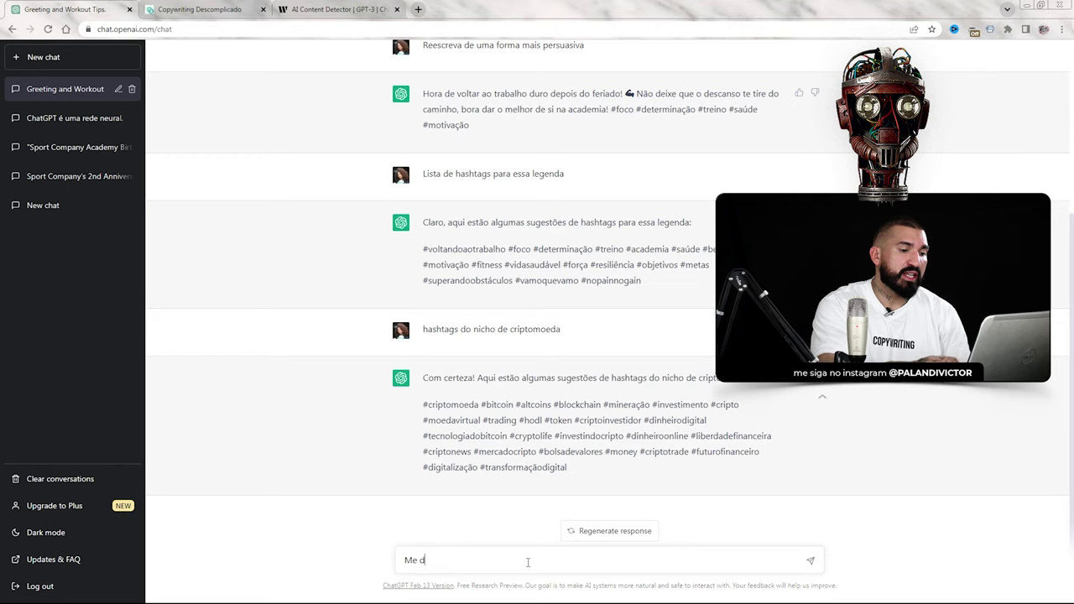
text(ê uma ideia de pos)
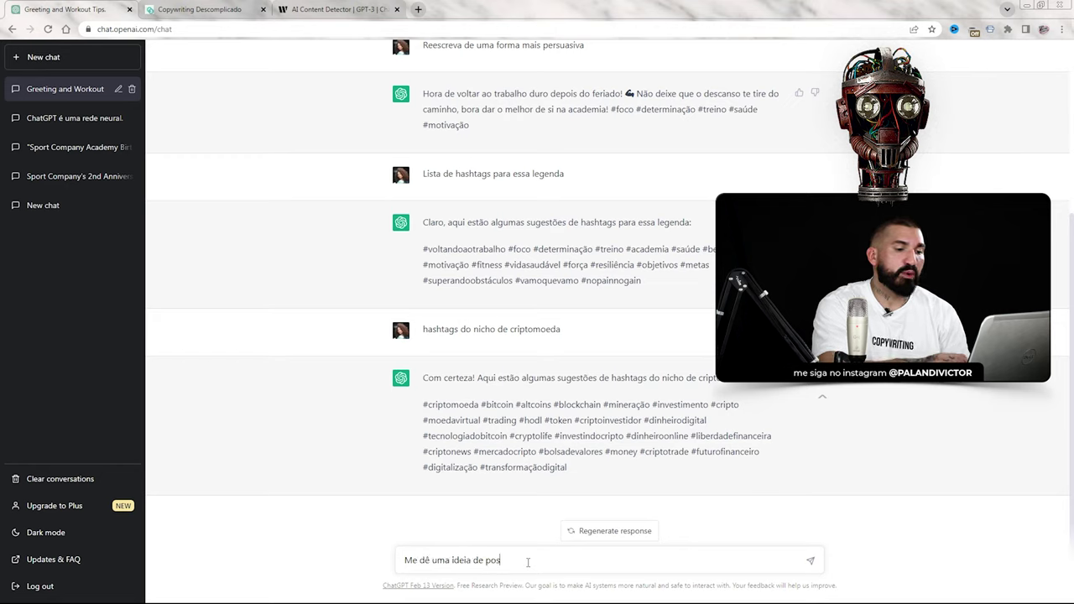
text(t para tinkedin falanb)
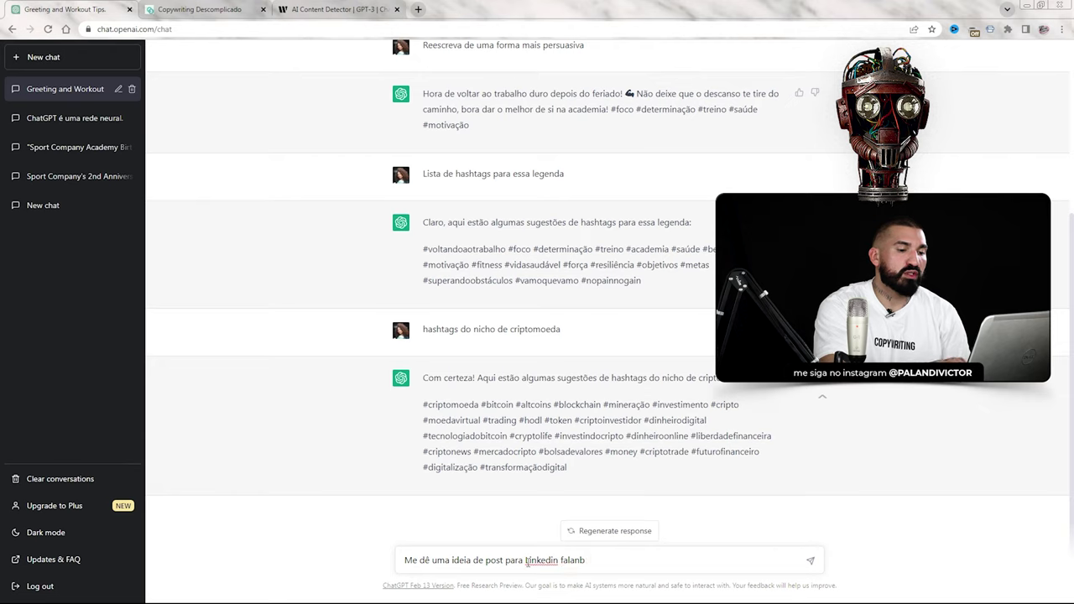
key(BackSpace)
text(do)
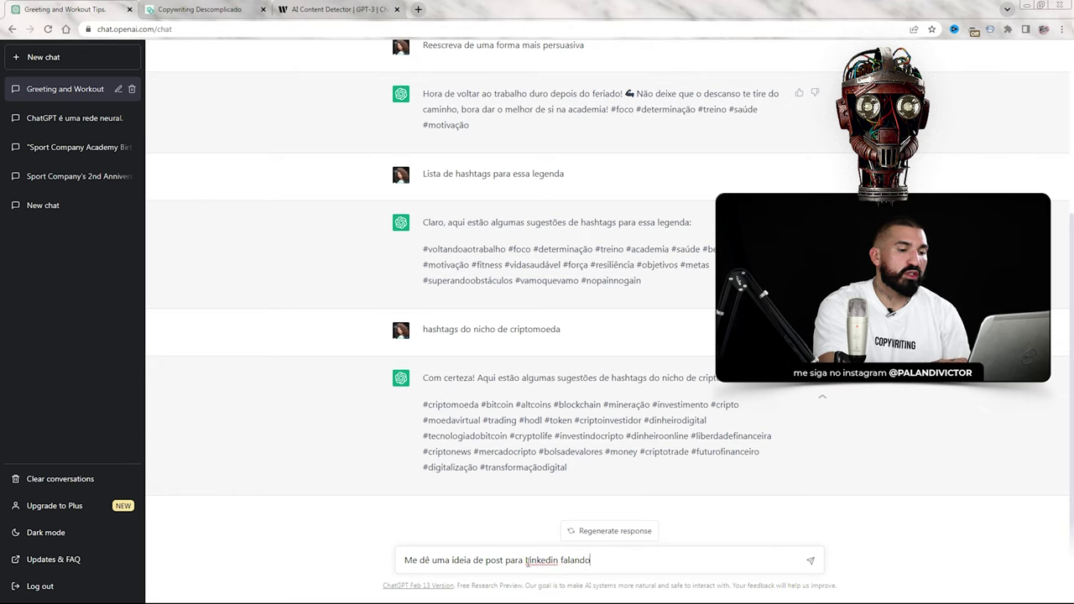
text( sobre ascen)
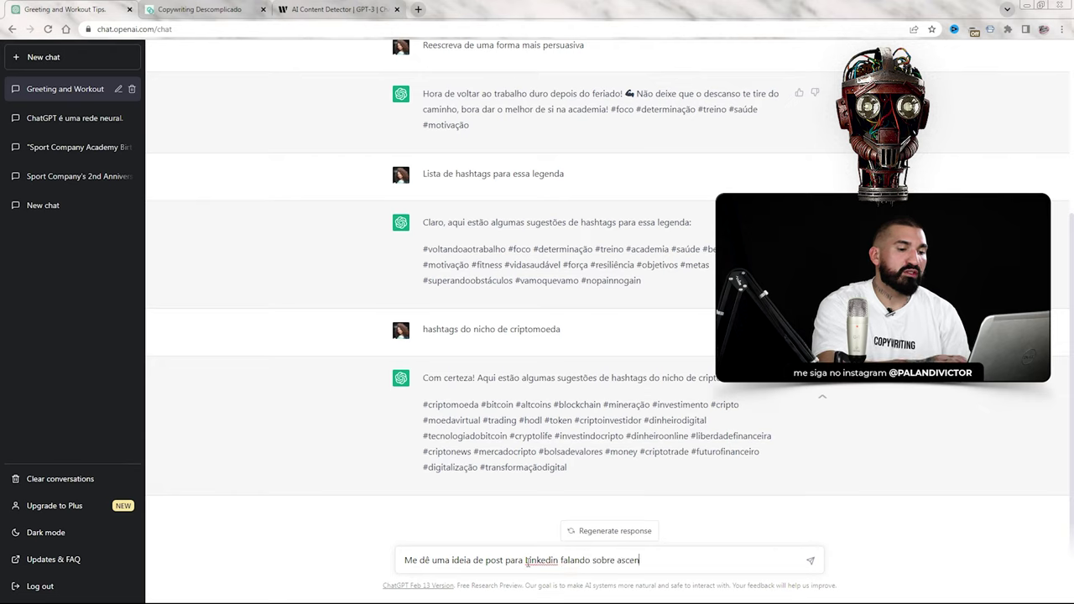
text(são de carreira)
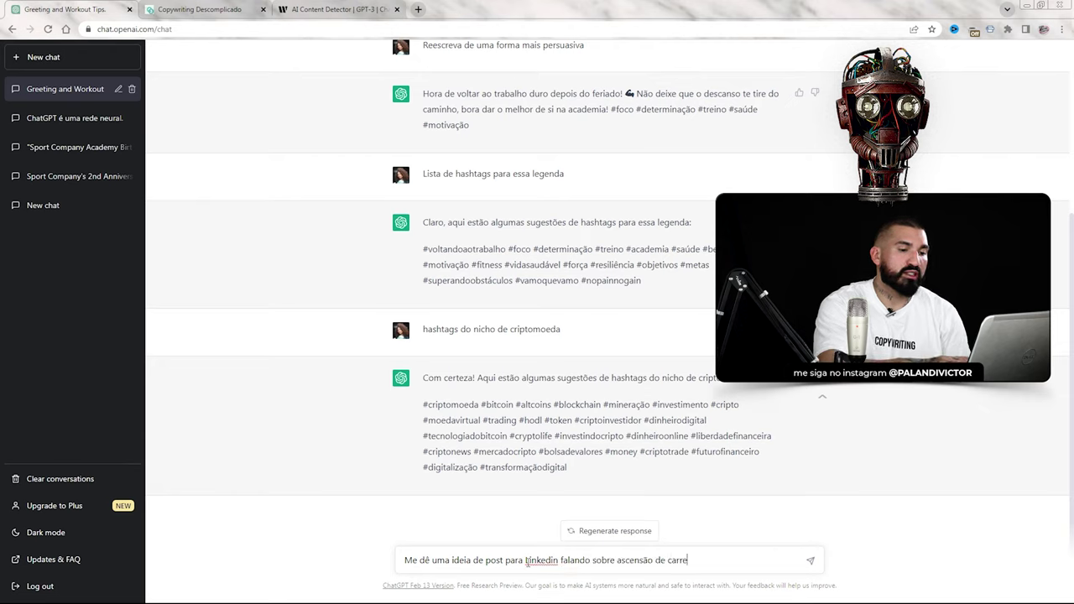
key(Return)
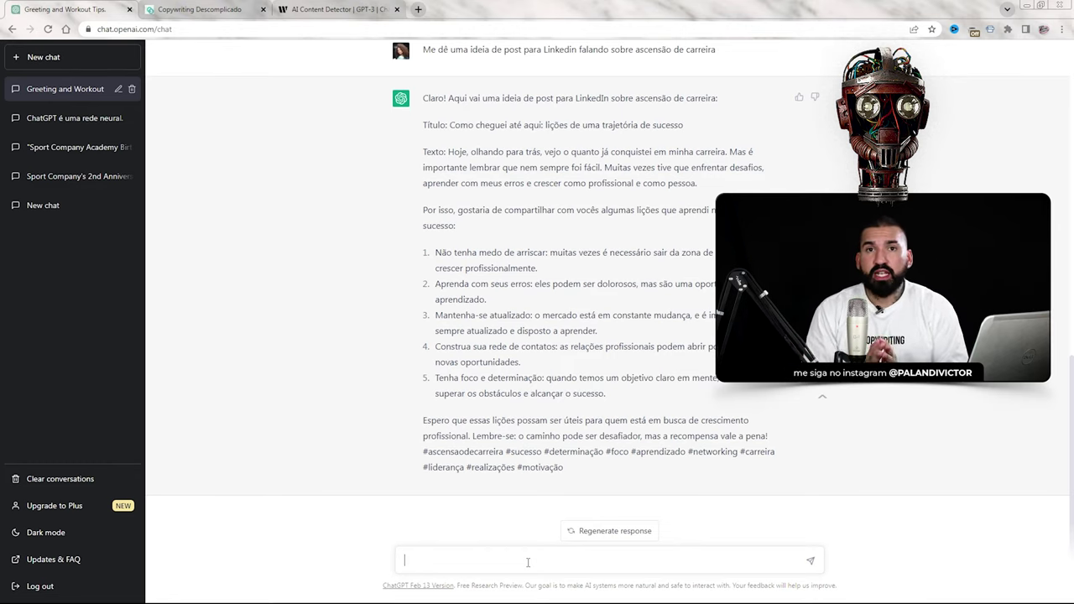
Send the prompt "Crie para mim um planejamento de conteúdo detalhado para Abril sobre investimentos. Atenção aos feriados.".
click(528, 563)
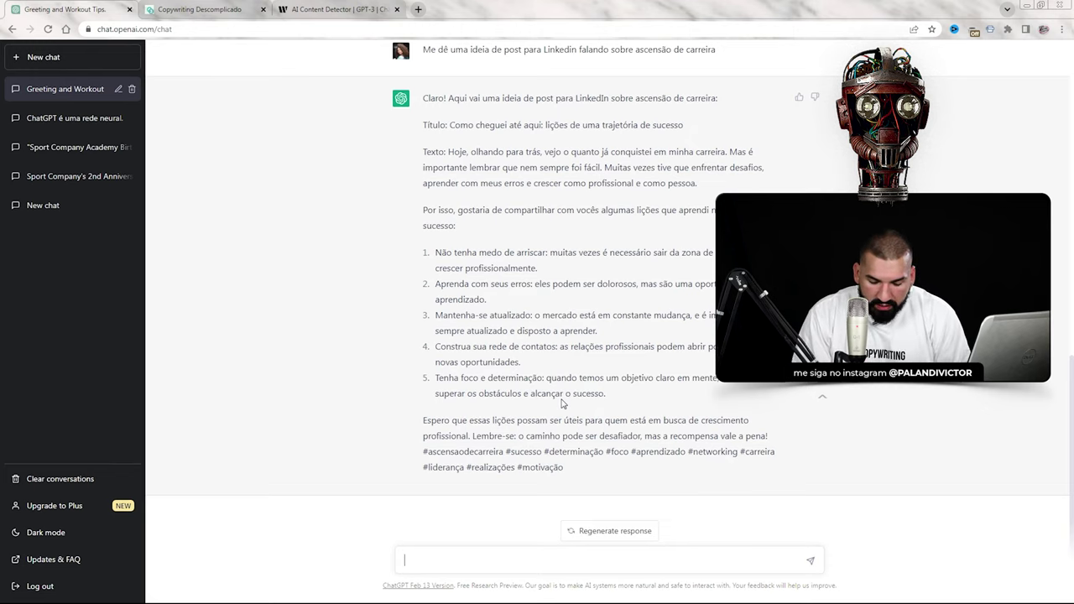
text(i)
text(ie para m)
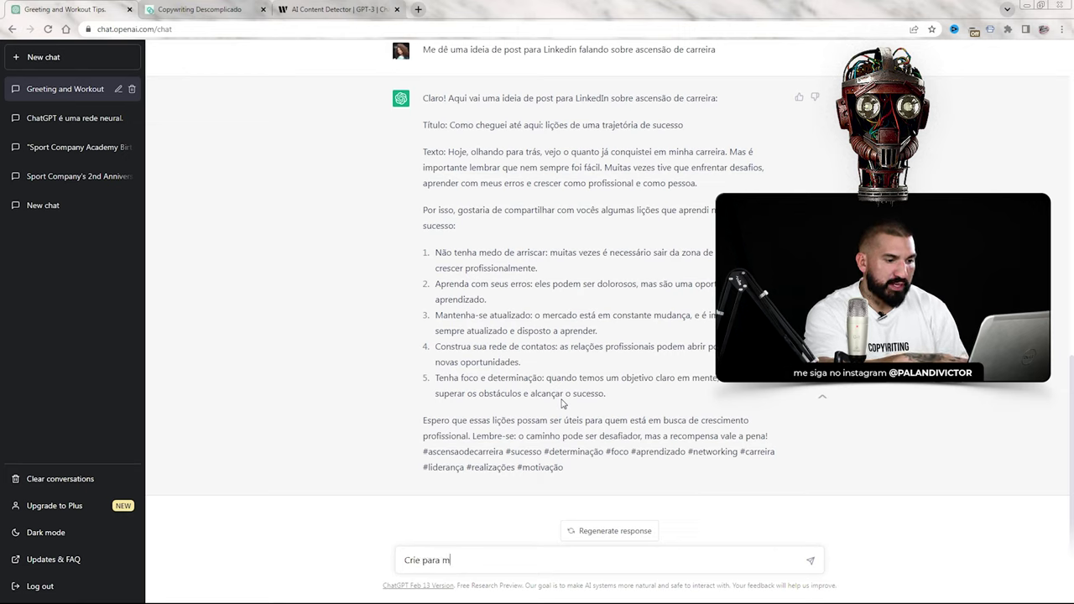
text(im um planejamento )
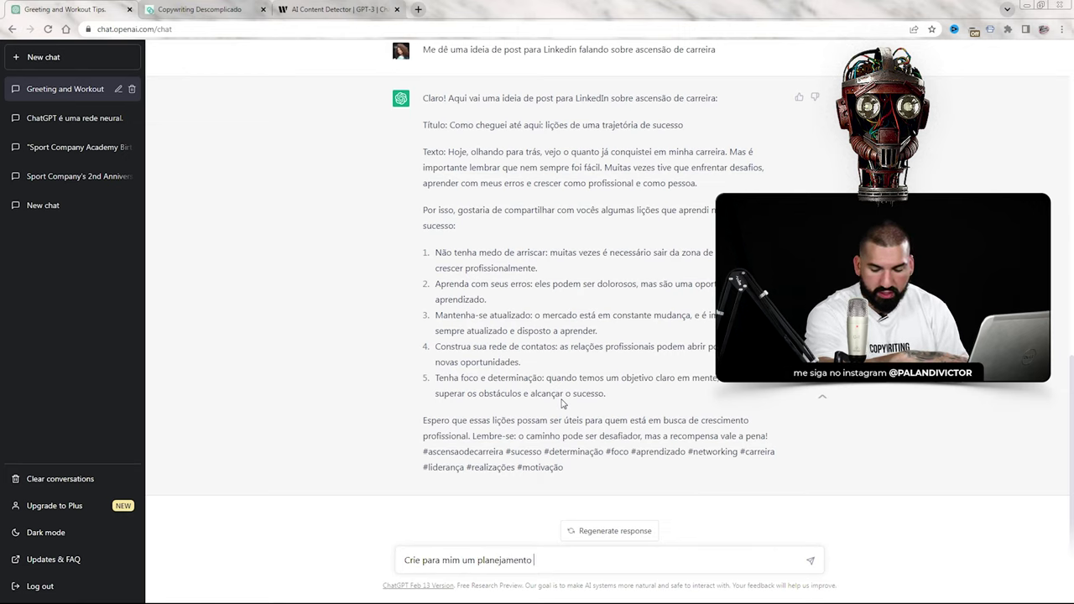
text(de contepudo)
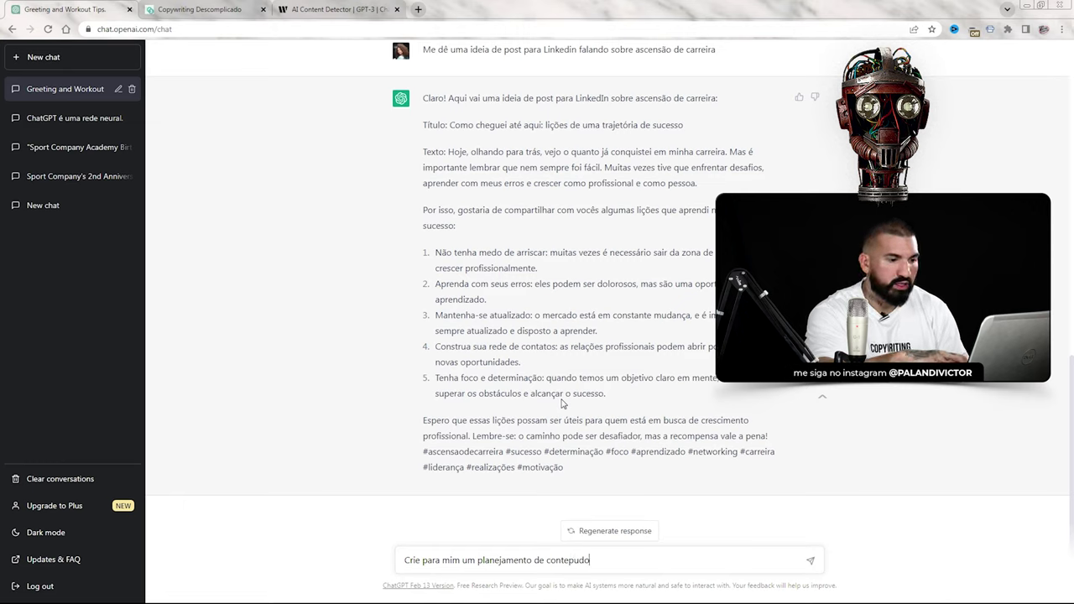
key(BackSpace)
key(BackSpace)
key(BackSpace)
key(BackSpace)
text(údo de)
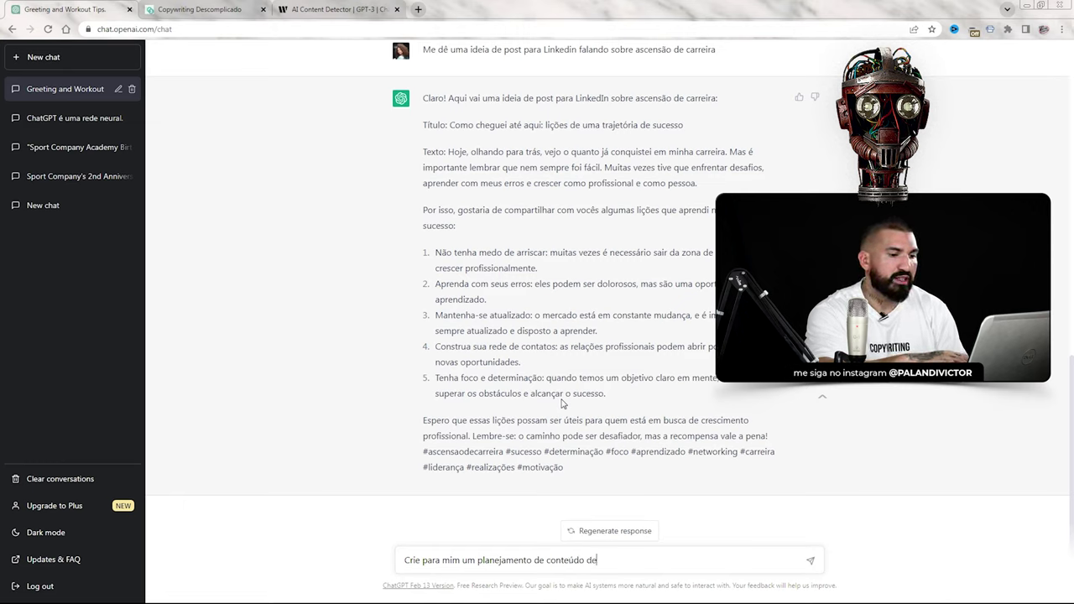
text(talhado para Abril sobre)
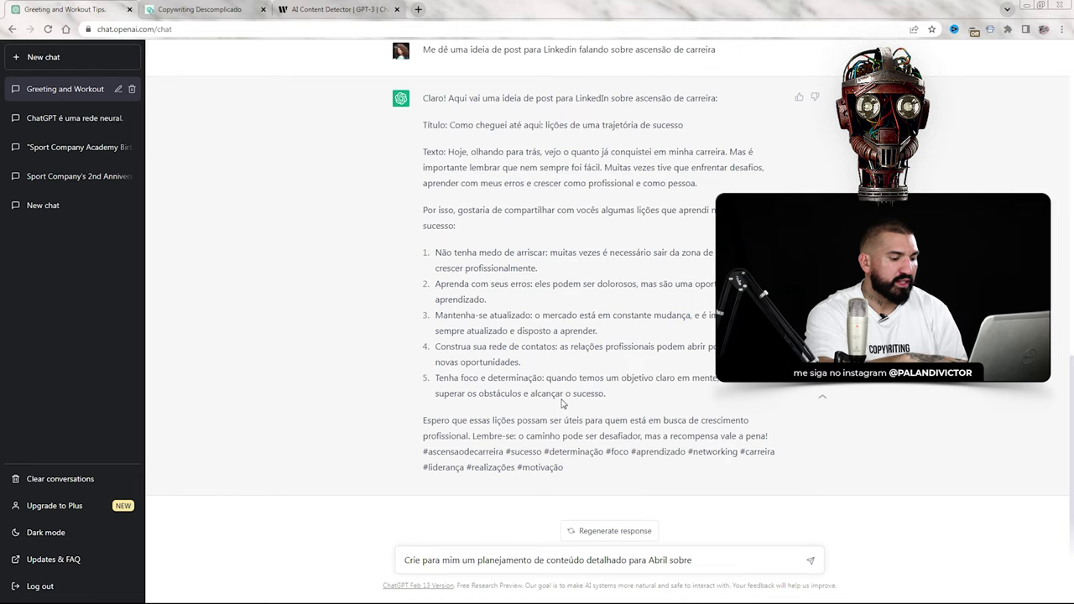
text(timentos. Aten)
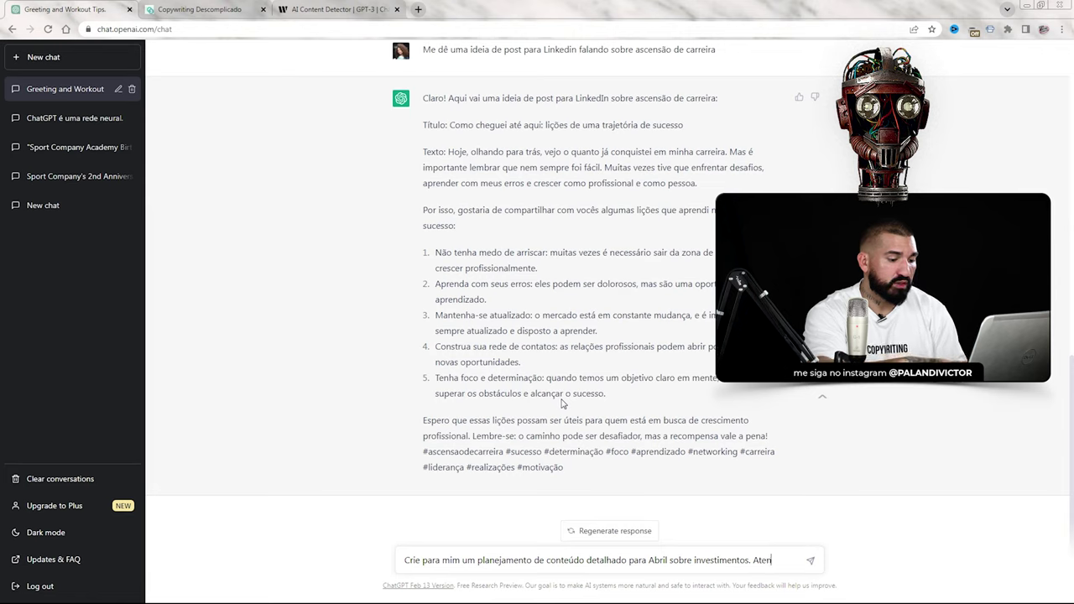
text(ão aos feriados.)
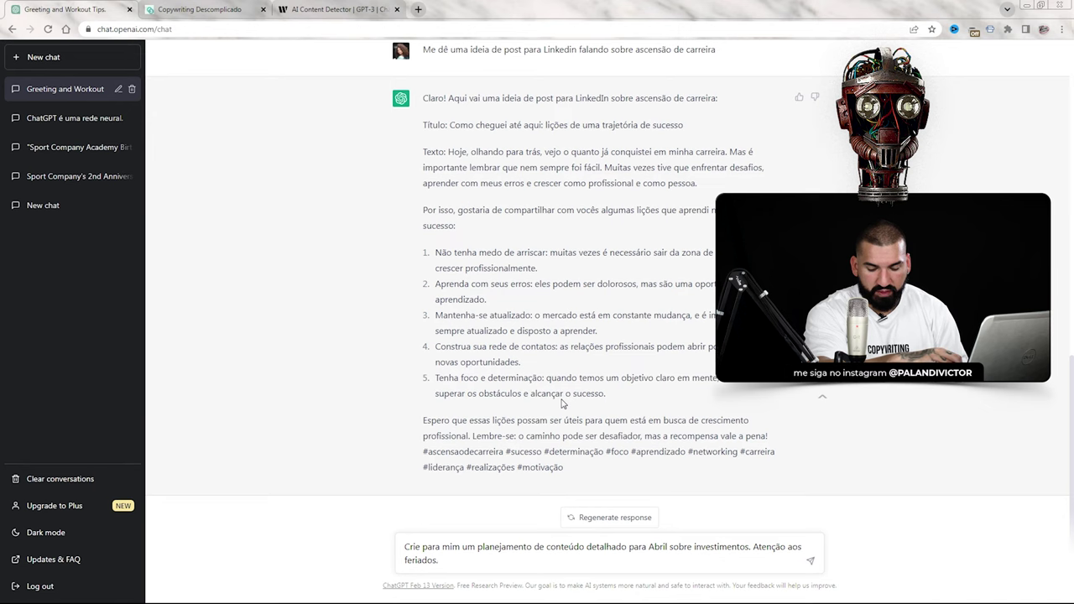
key(Return)
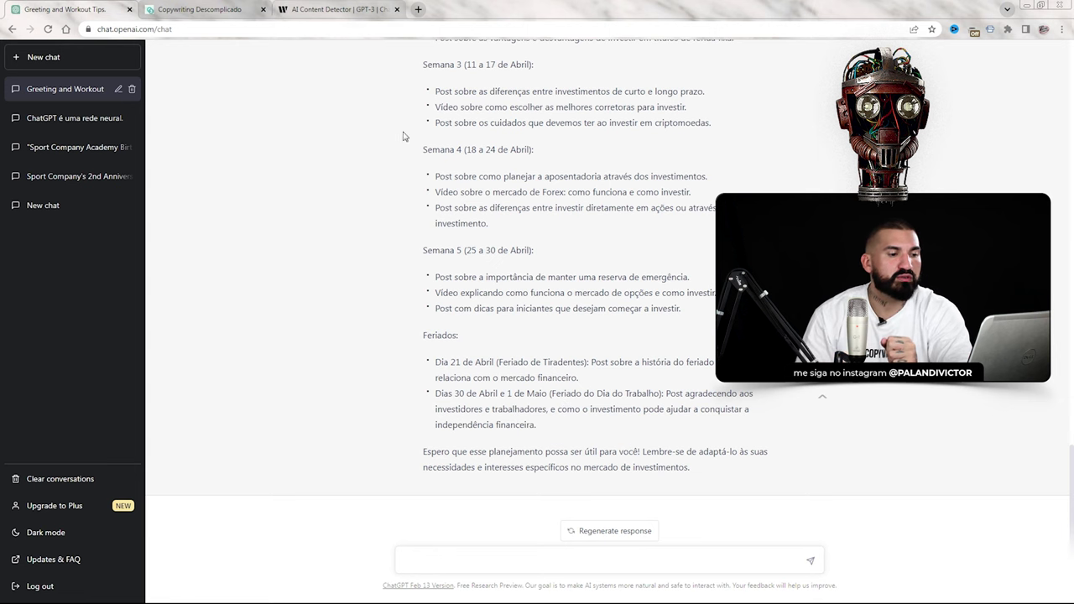
Copy the first post idea under Semana 1 of the April plan, "Post de introdução sobre os principais tipos de investimentos disponíveis no mercado.".
scroll(671, 307, up, 5)
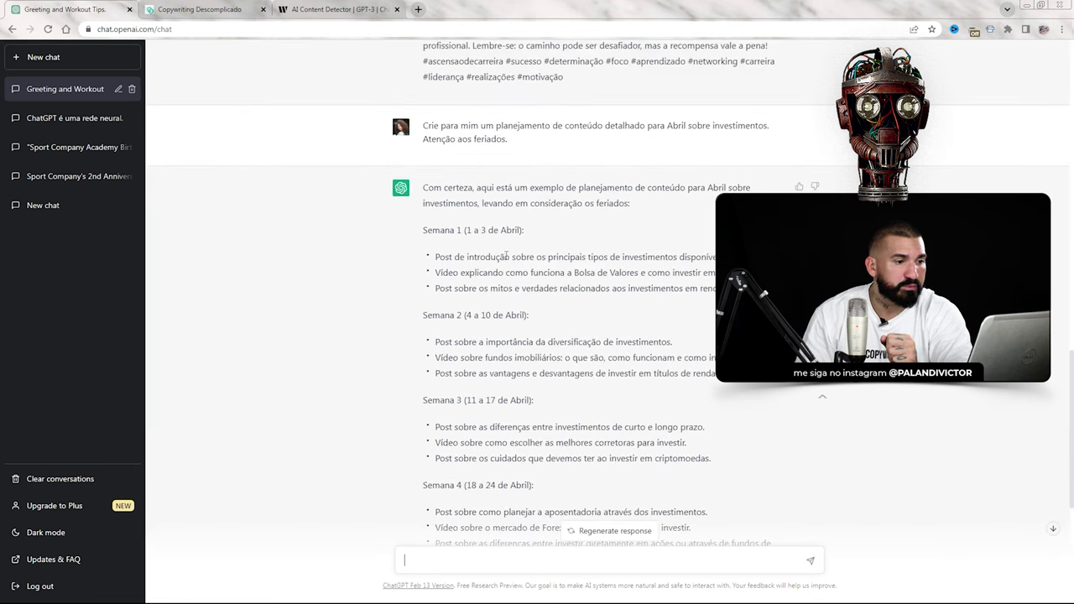
scroll(510, 260, down, 2)
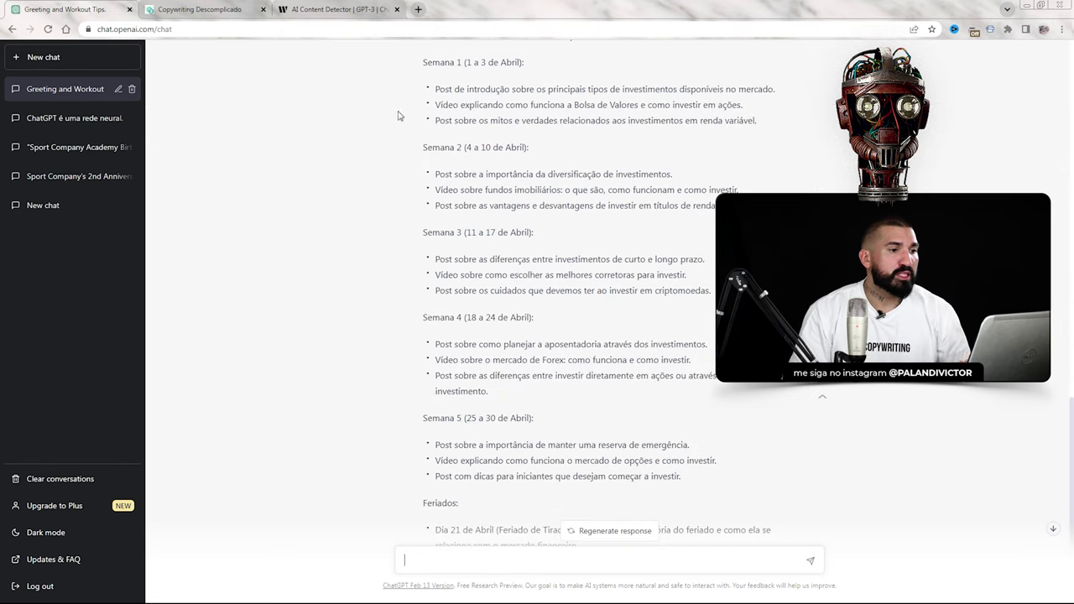
drag(435, 93, 778, 90)
key(ctrl+c)
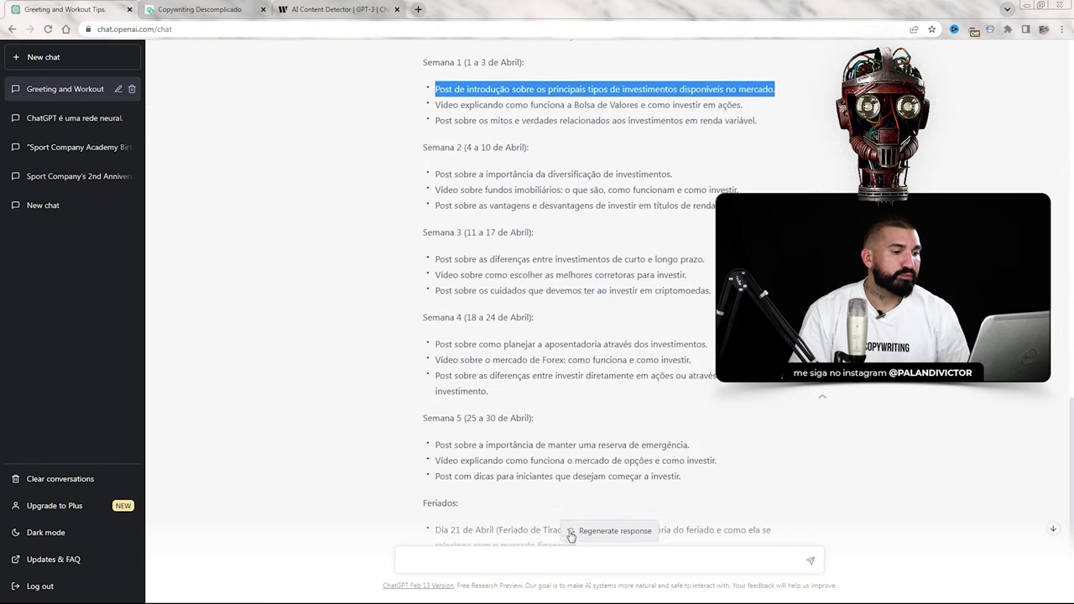
Send the prompt "Que legal! Escreva pra mim um post de Instagram sobre" followed by the copied post idea.
click(512, 559)
text(Que legal)
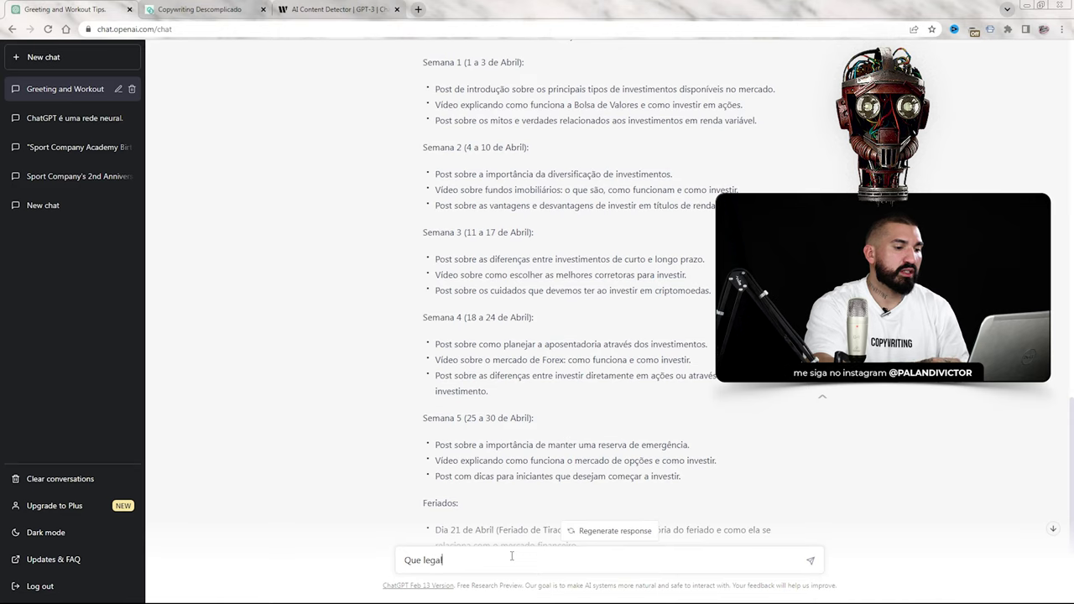
text(! Escreva pra mi)
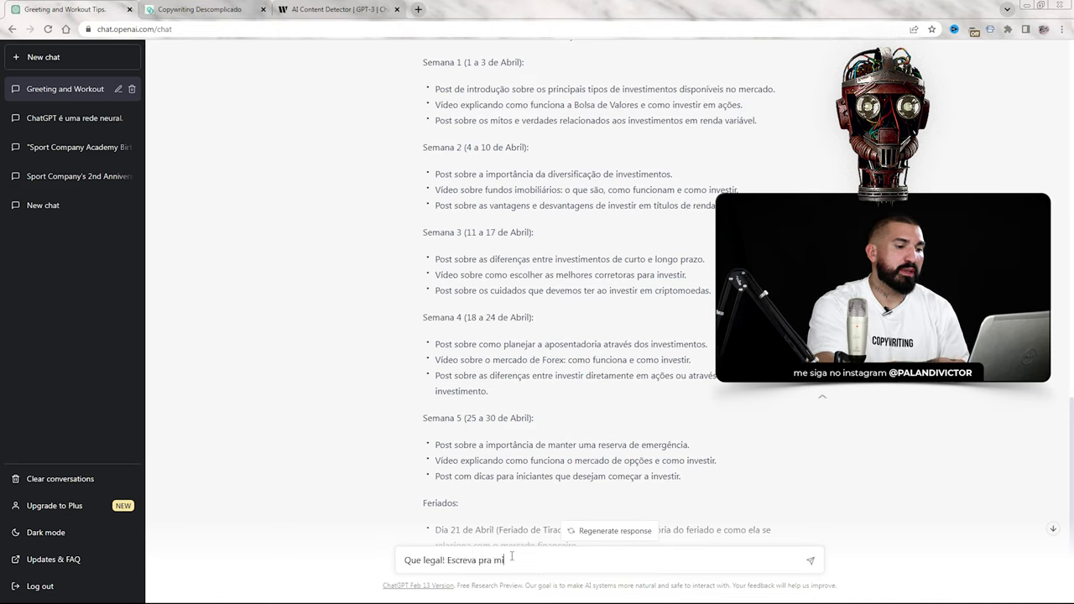
text(m um popst de Instagram so)
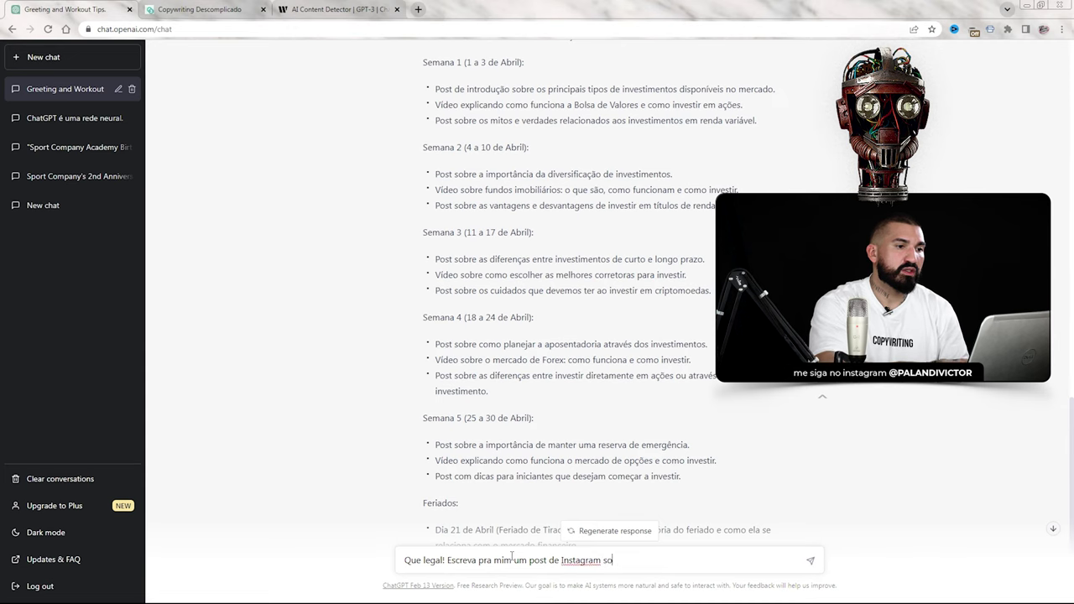
text(bre)
key(ctrl+v)
key(Return)
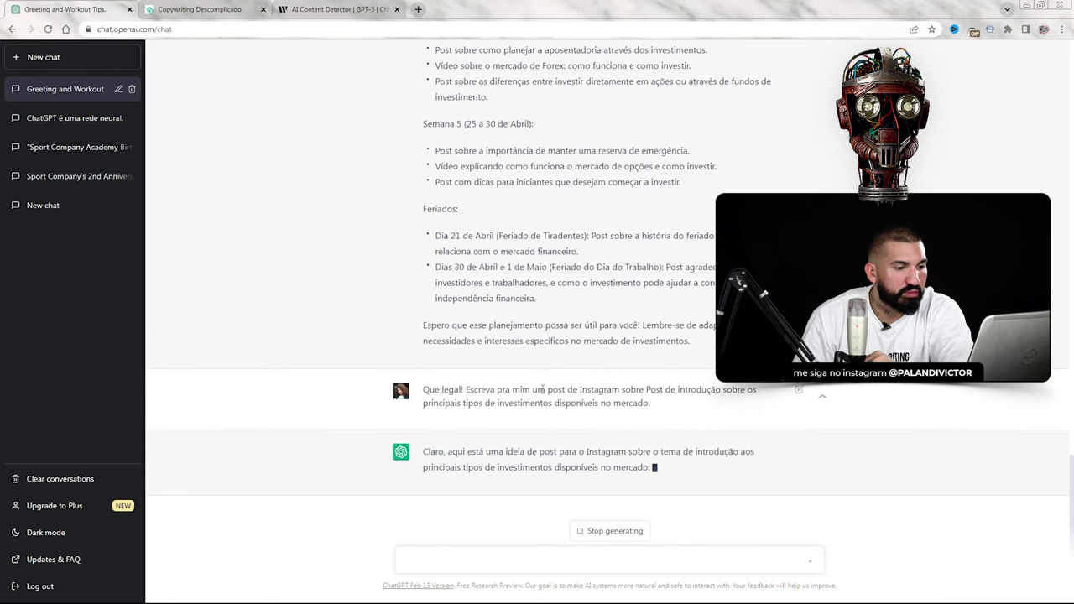
Go back to the April content plan and highlight the first Semana 1 post idea.
scroll(436, 269, up, 6)
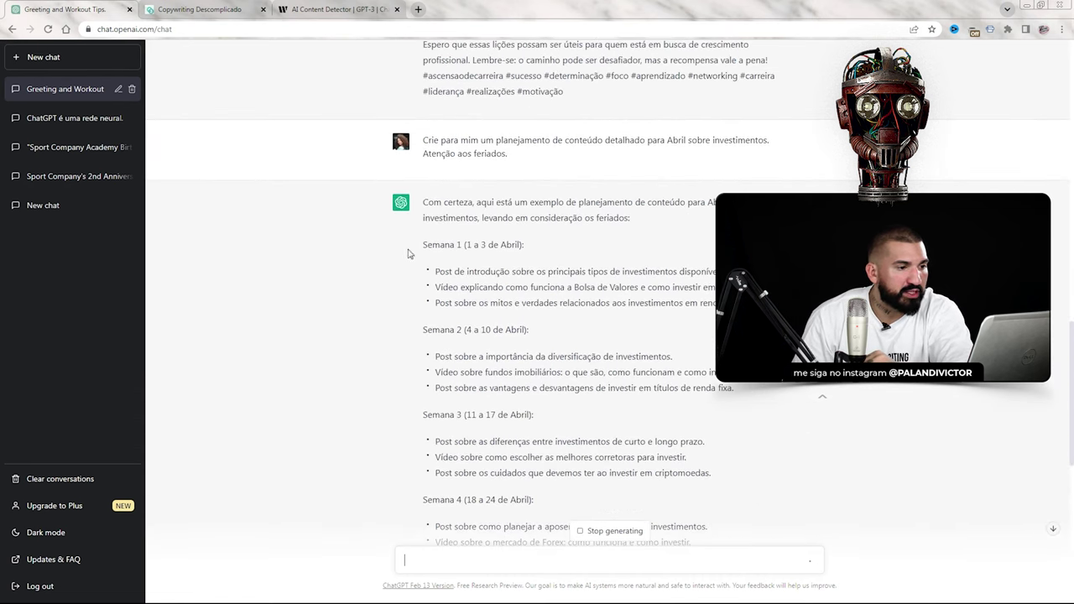
drag(436, 269, 755, 272)
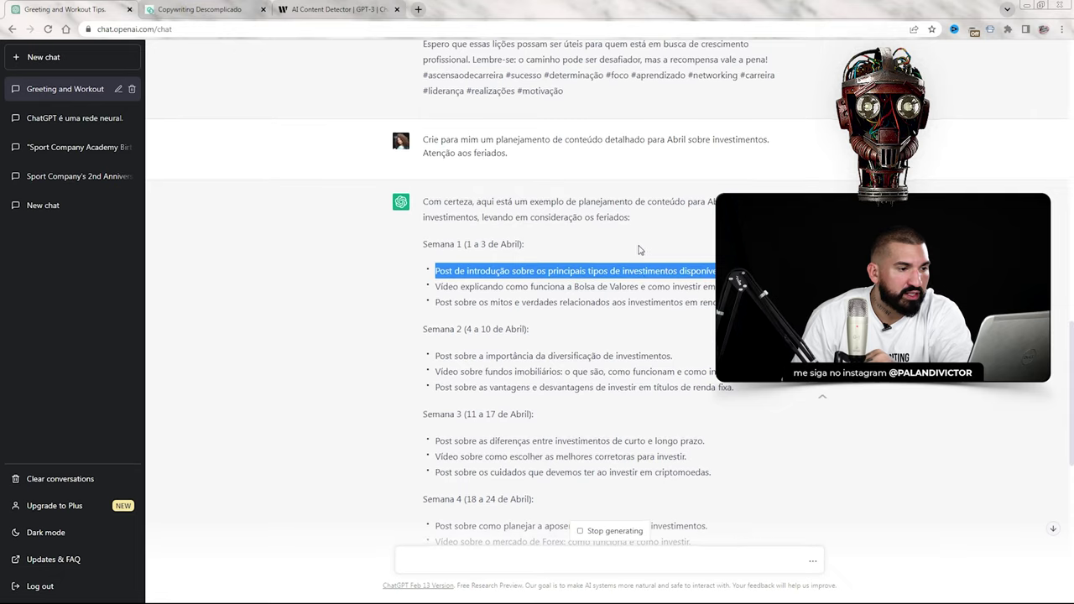
Send the prompt "Crie um roteiro de vídeo para Tik Tok sobre Ethereum".
scroll(638, 249, down, 7)
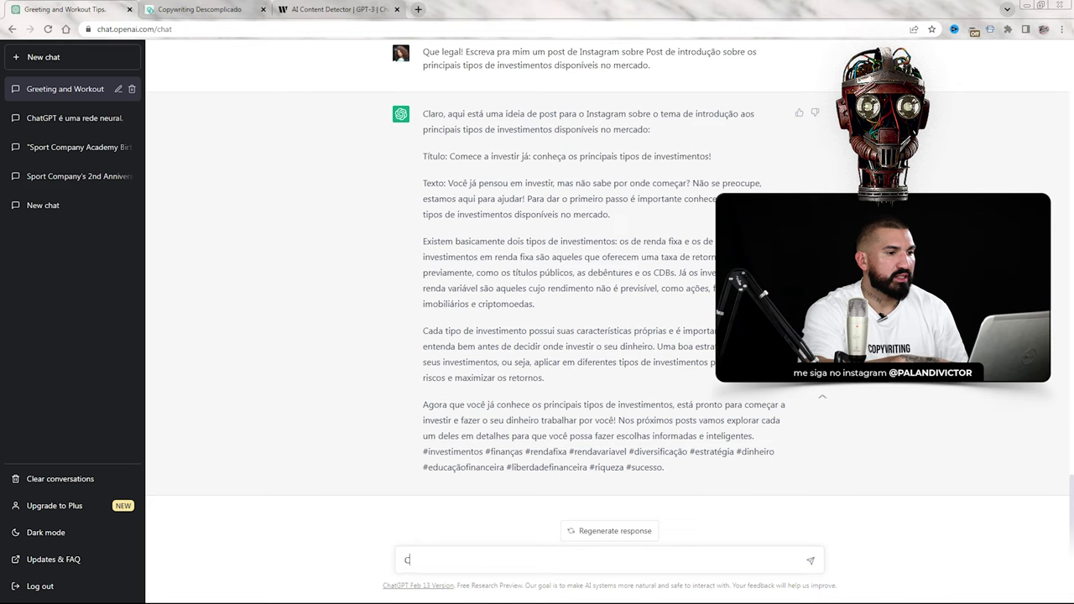
text(um roteiro de vídeo para Tik Tok sobre Ethereum)
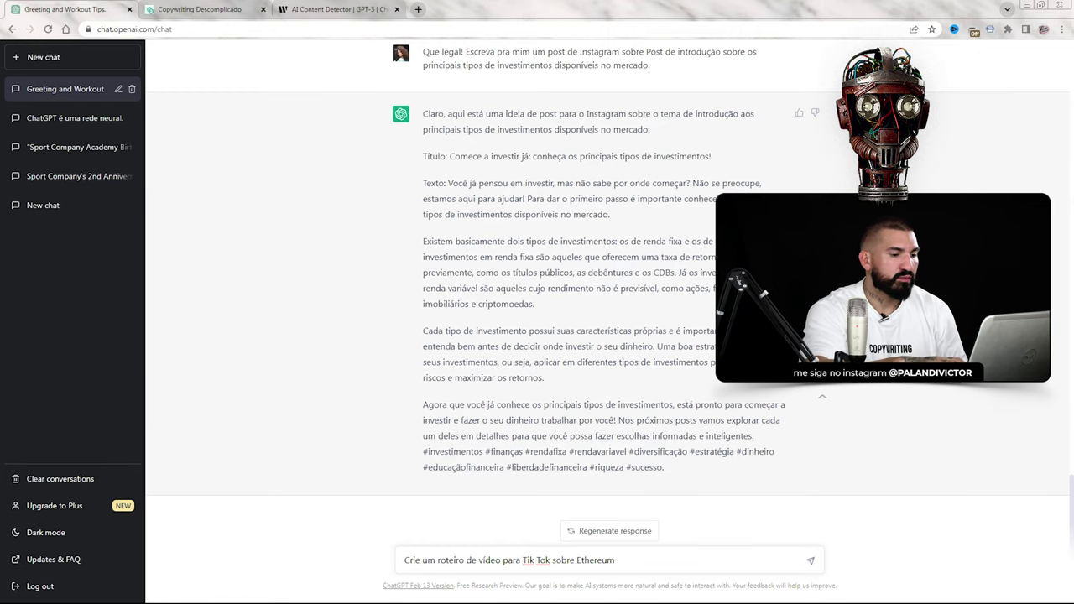
key(Return)
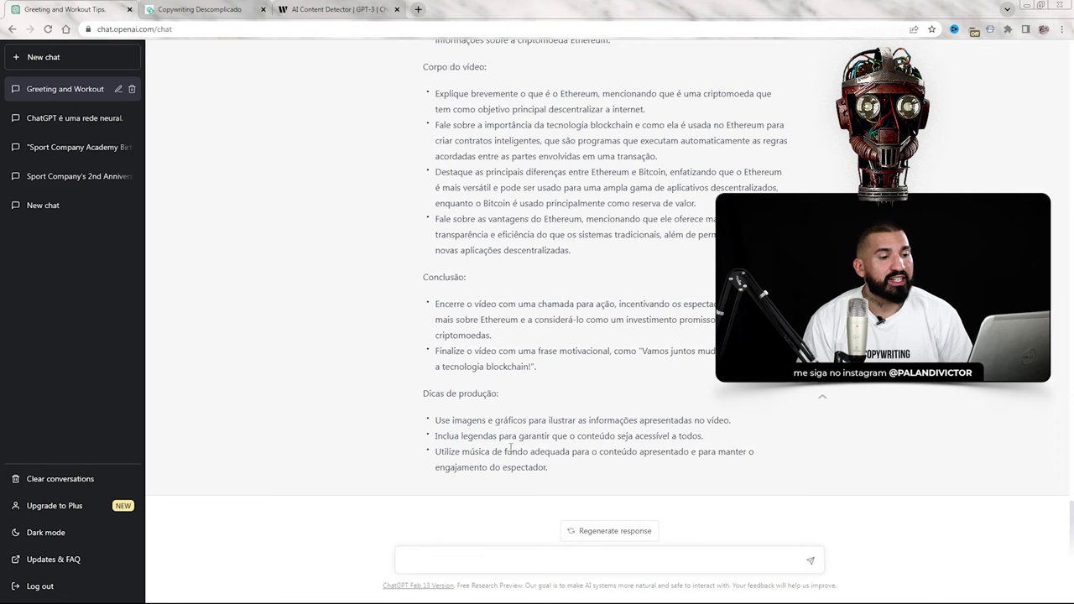
Look over the Ethereum video script and send the prompt "Qual tipo de conteúdo devo criar sobre Ethereum para gerar engajamento no Tik Tok?".
scroll(510, 449, up, 4)
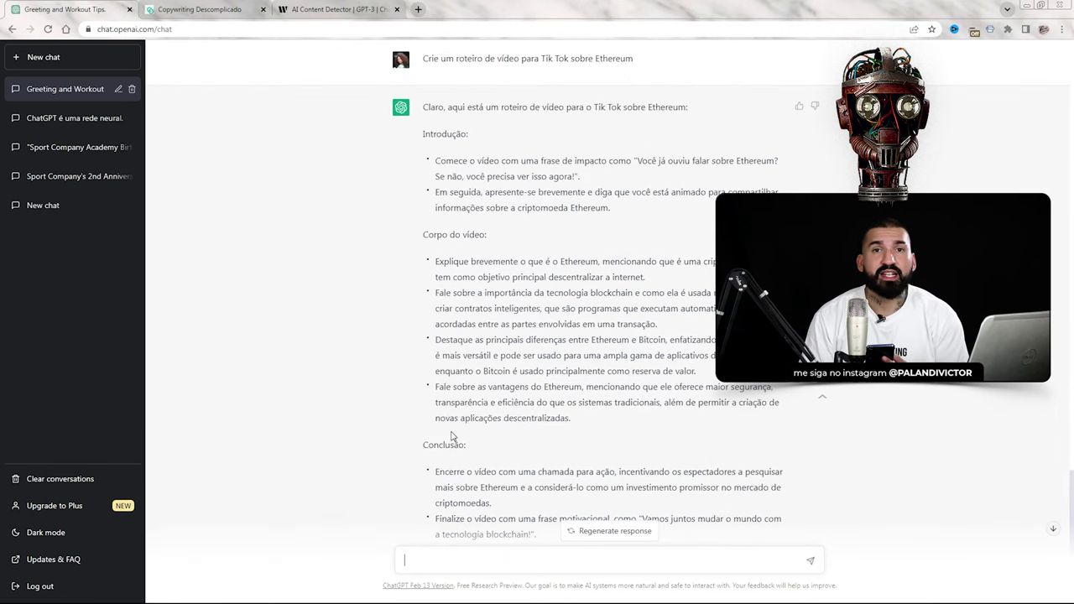
scroll(451, 436, down, 4)
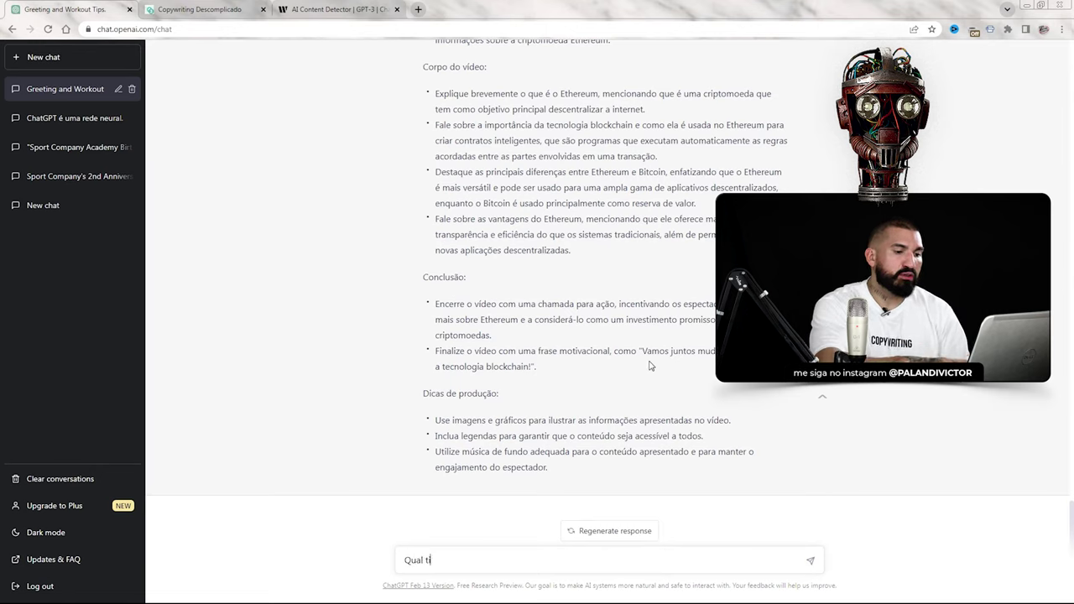
text(de conteúdo)
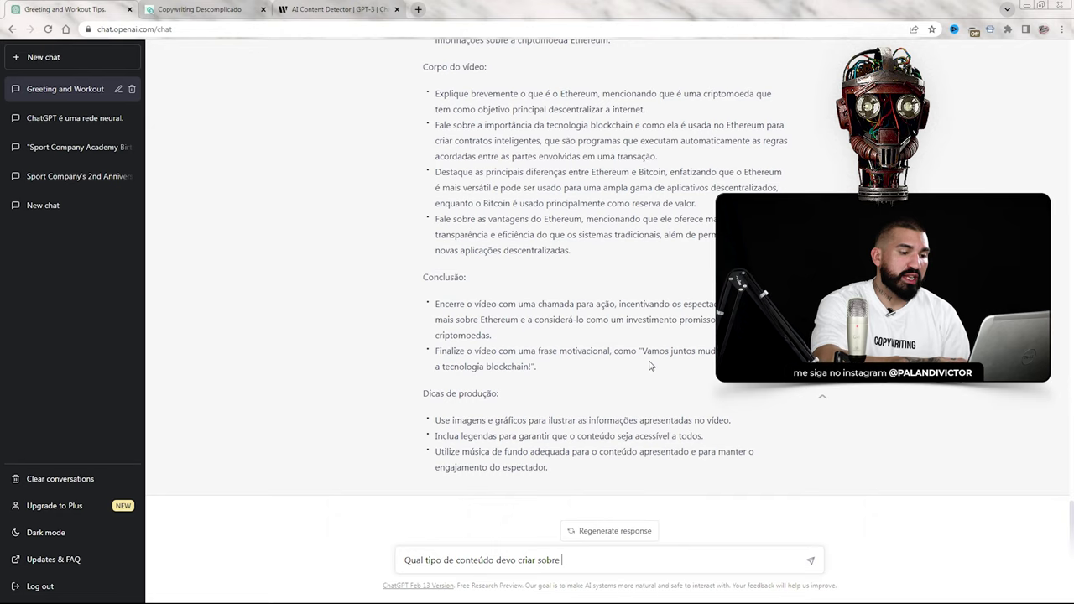
text(devo criar sobre Ethereum pa)
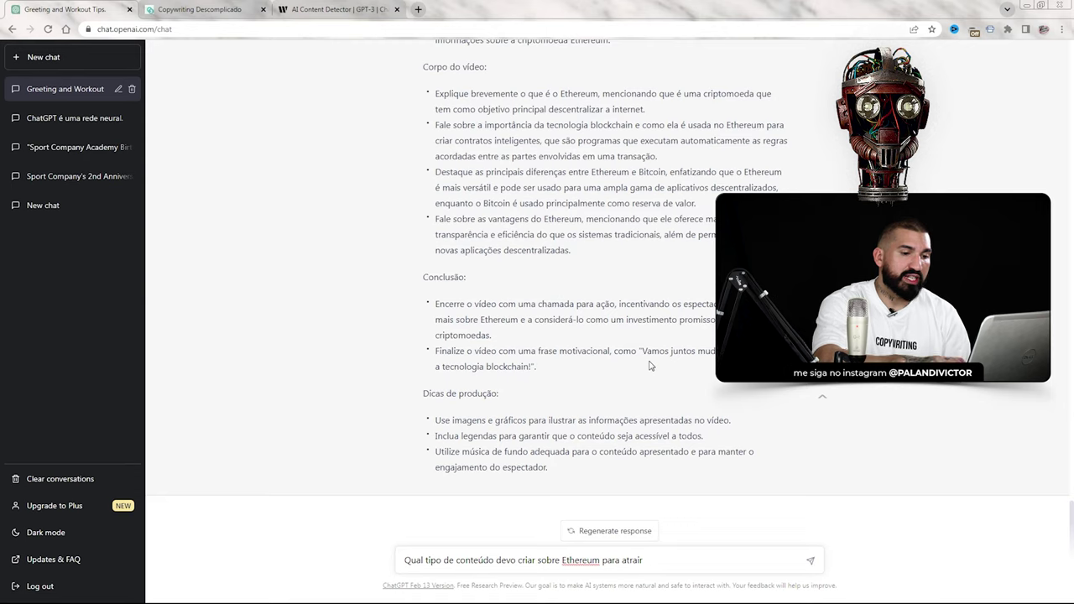
text(ra gerar enga)
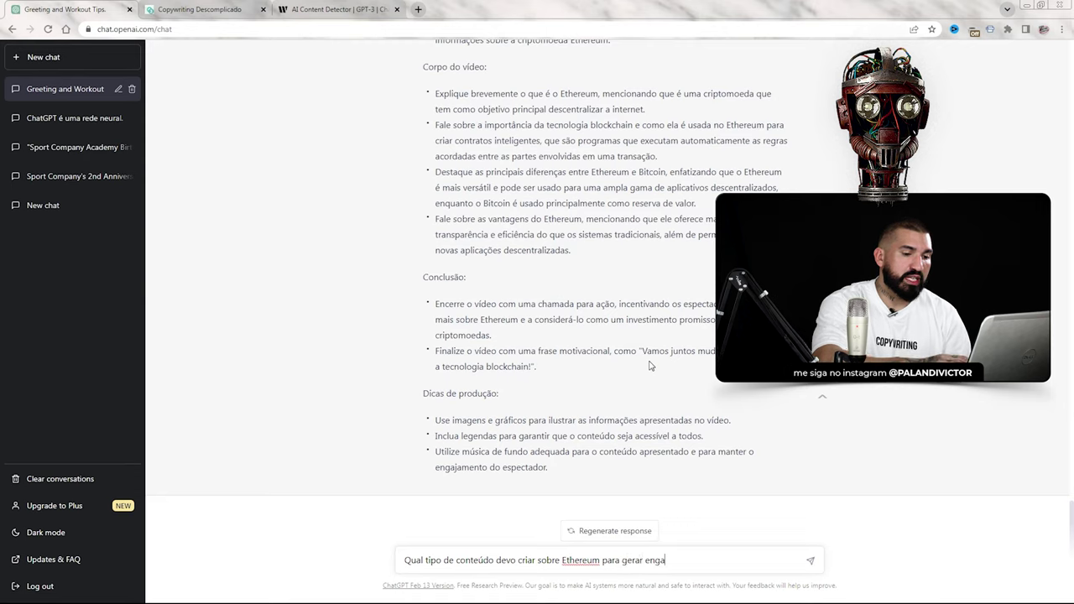
text(jamento no Tik TRok?)
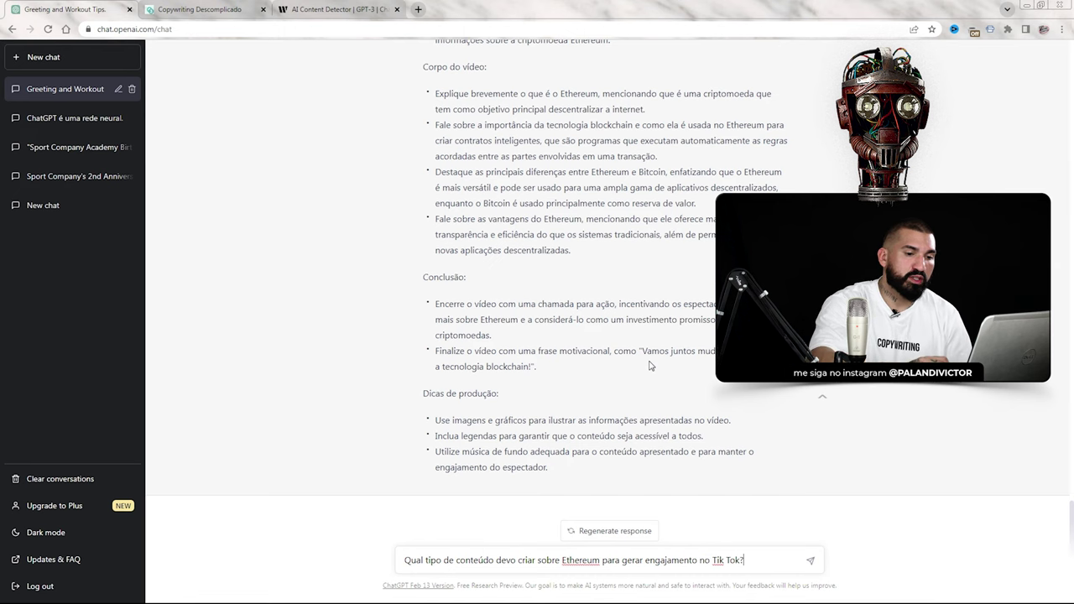
key(Return)
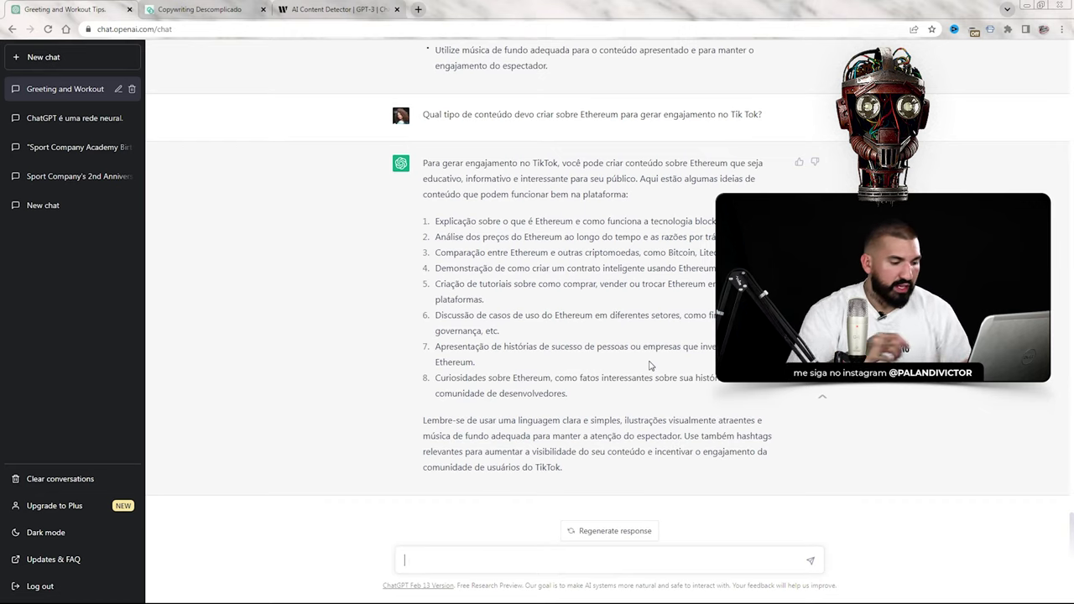
Send the prompt "Faça um calendário de conteúdo para o meu canal do Youtube que fala sobre Day Trade focado em traders experientes".
text(ça um calendário de conbter)
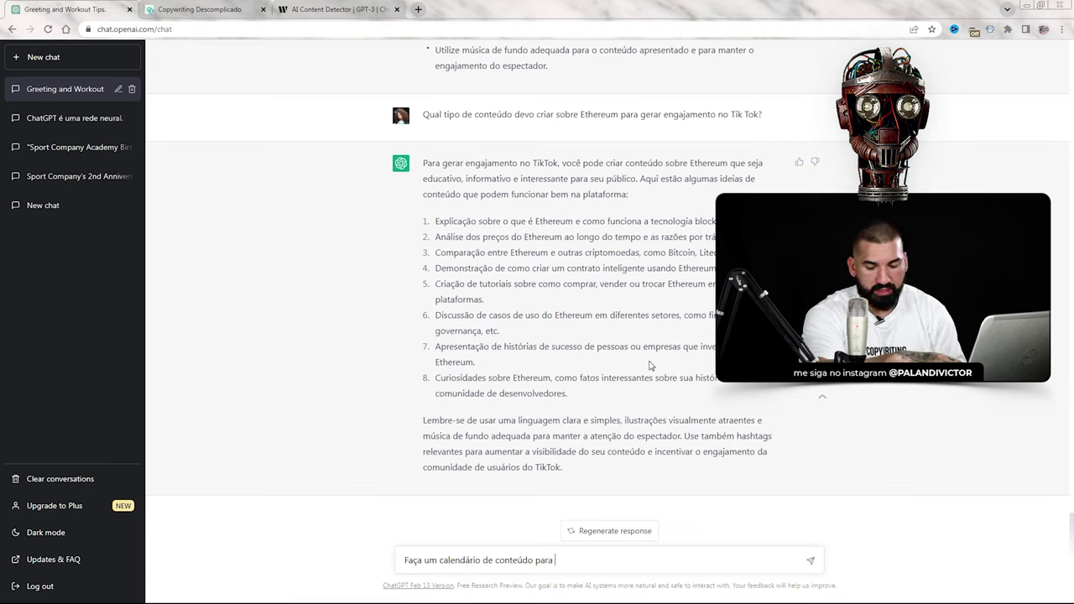
text(o )
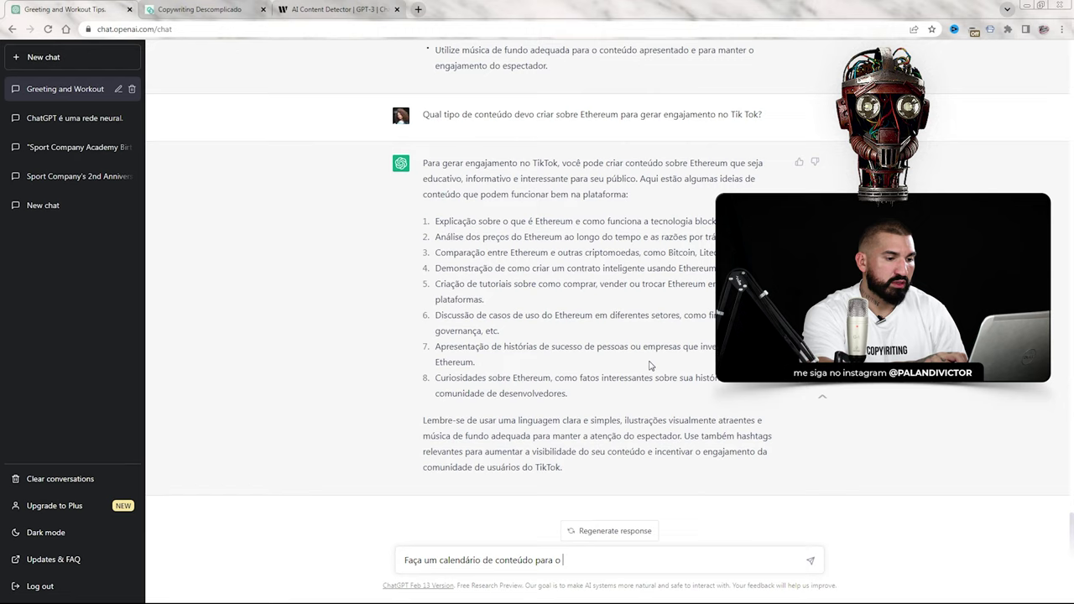
text(meu canalto do )
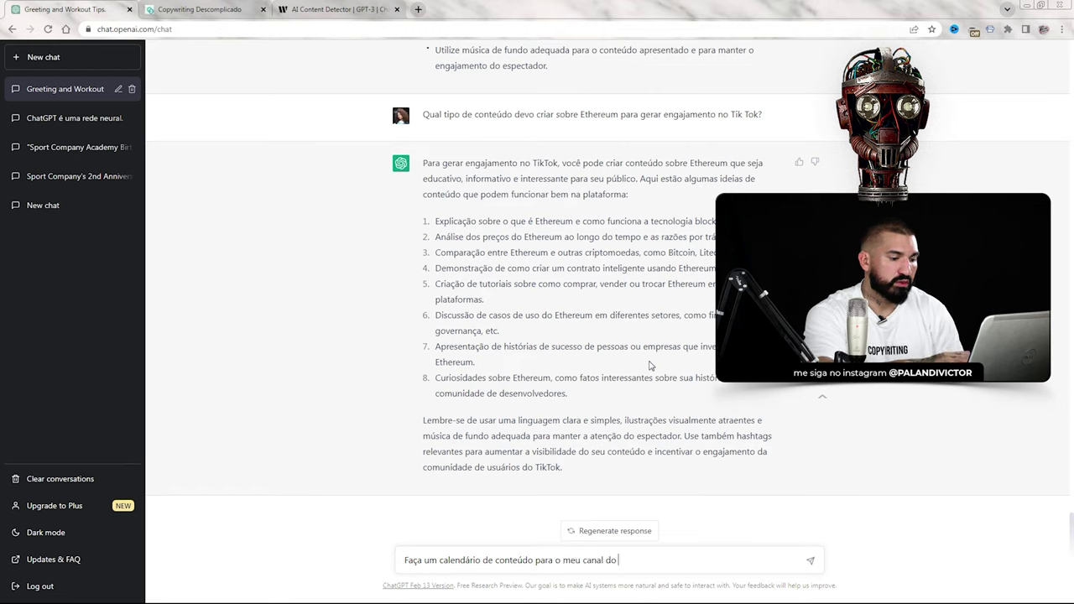
text(Youtube que s)
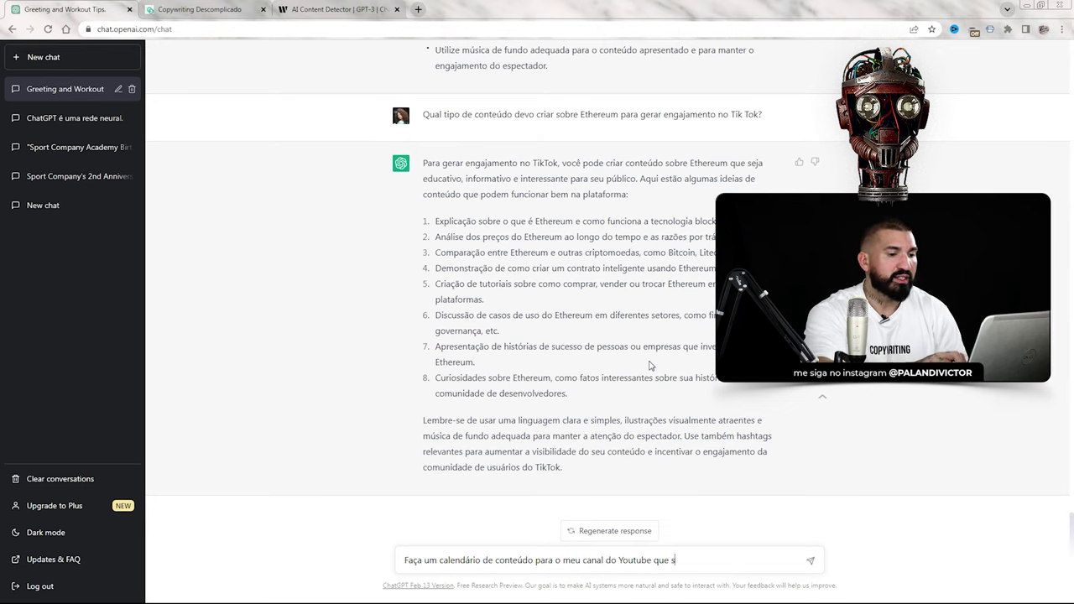
key(BackSpace)
text(fala sobre)
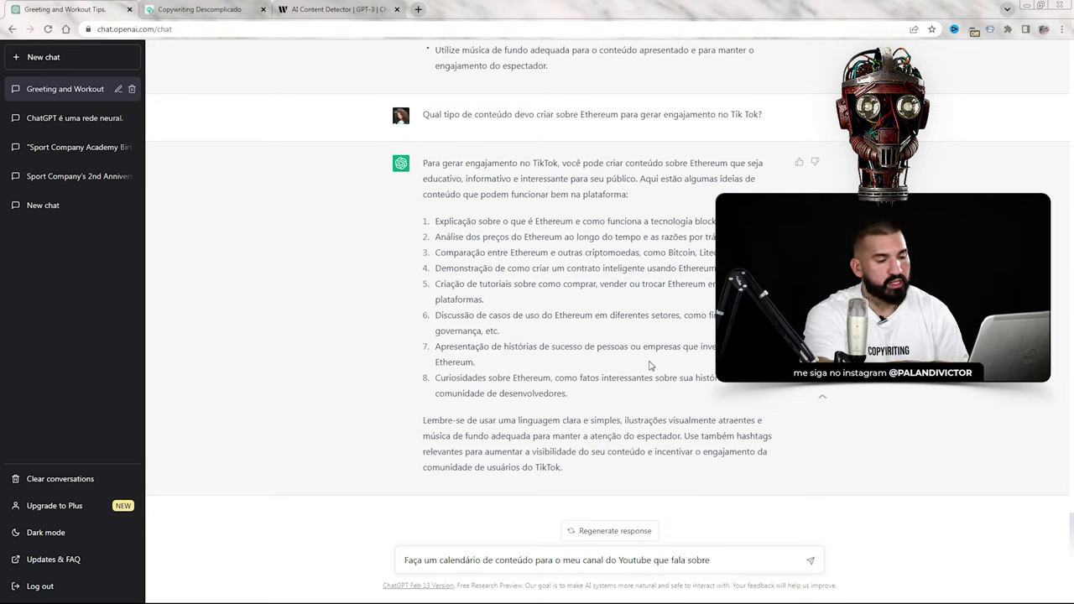
text( Da)
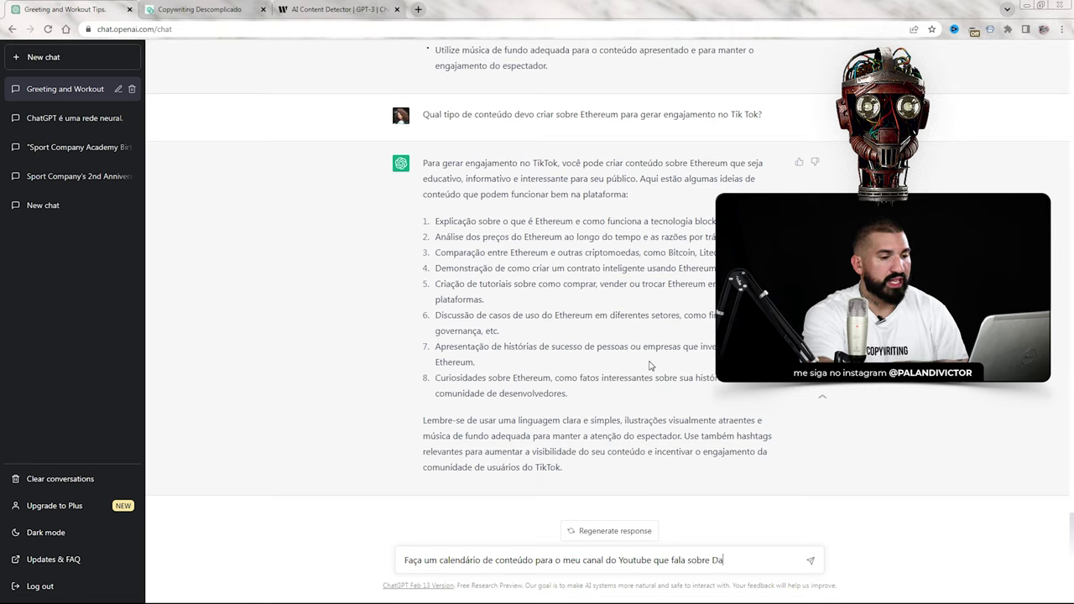
text(y Trade focado e)
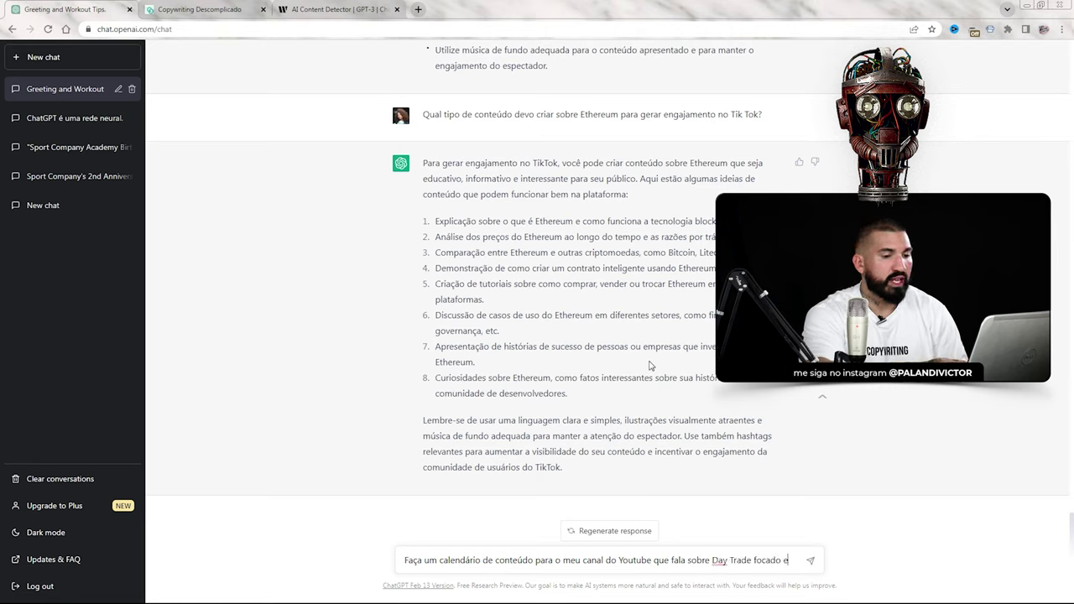
text(m traders experientes)
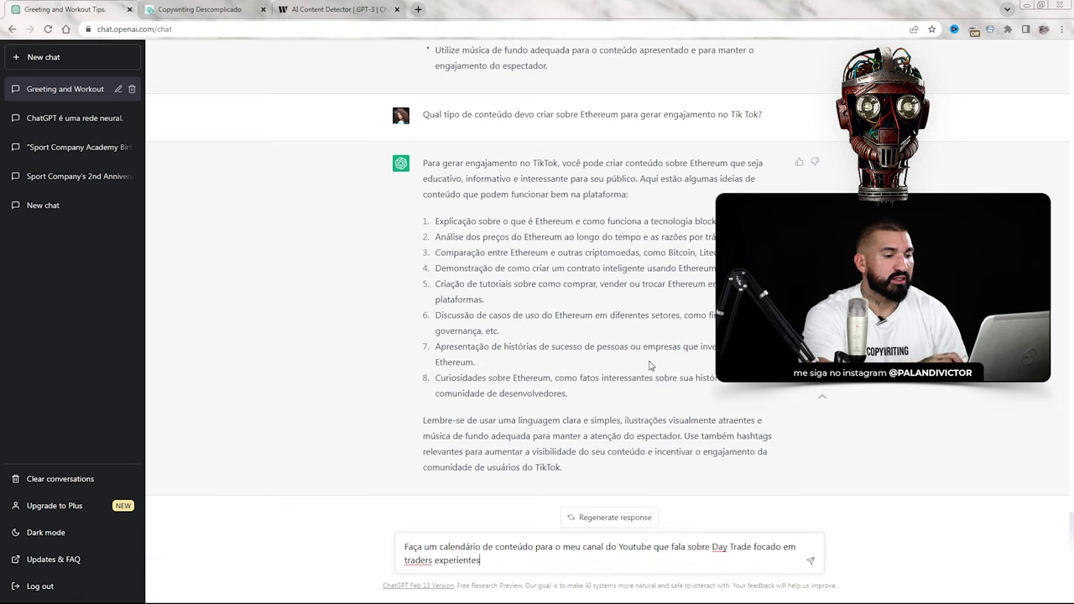
key(Return)
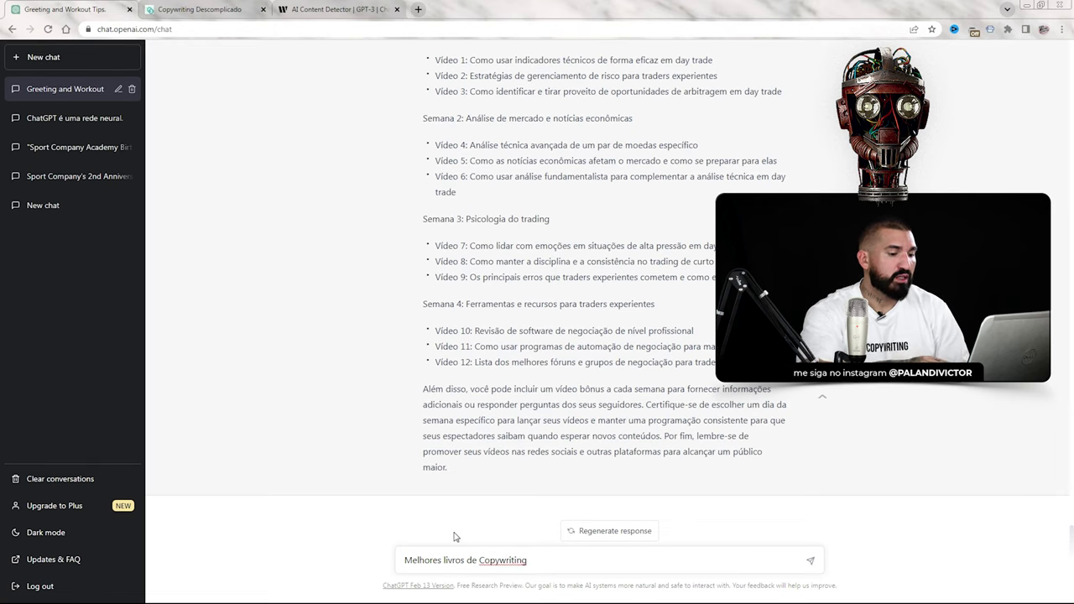
Send the prompt "20 Melhores livros de Copywriting".
text(20)
key(Return)
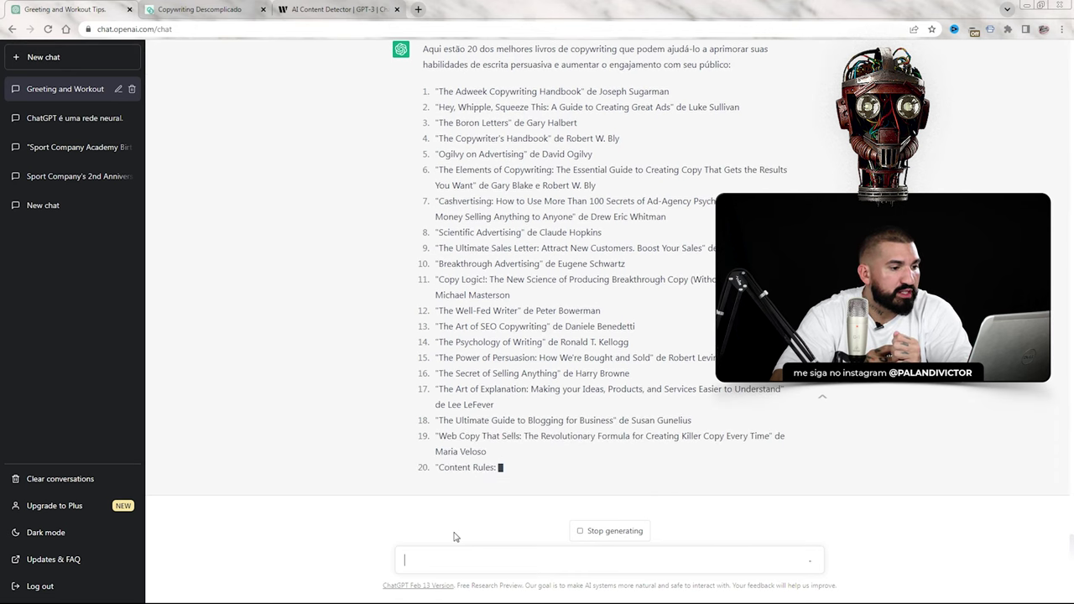
Examine the first entries of the copywriting book list, highlighting "Copywriter's Handbook", "Ogilvy on Advertising" and some of the authors.
scroll(445, 403, up, 2)
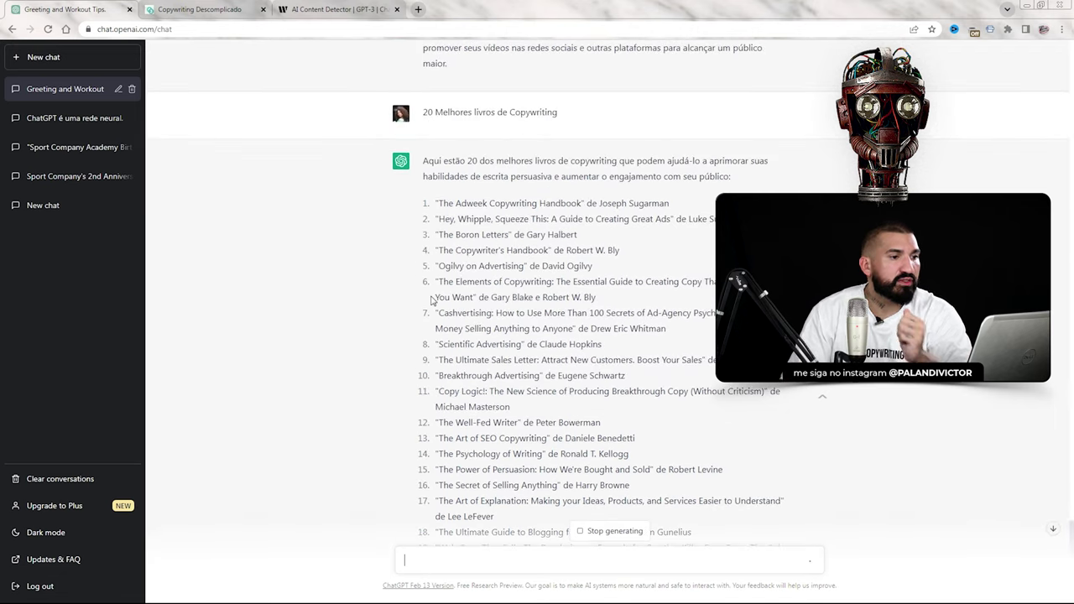
scroll(437, 270, down, 2)
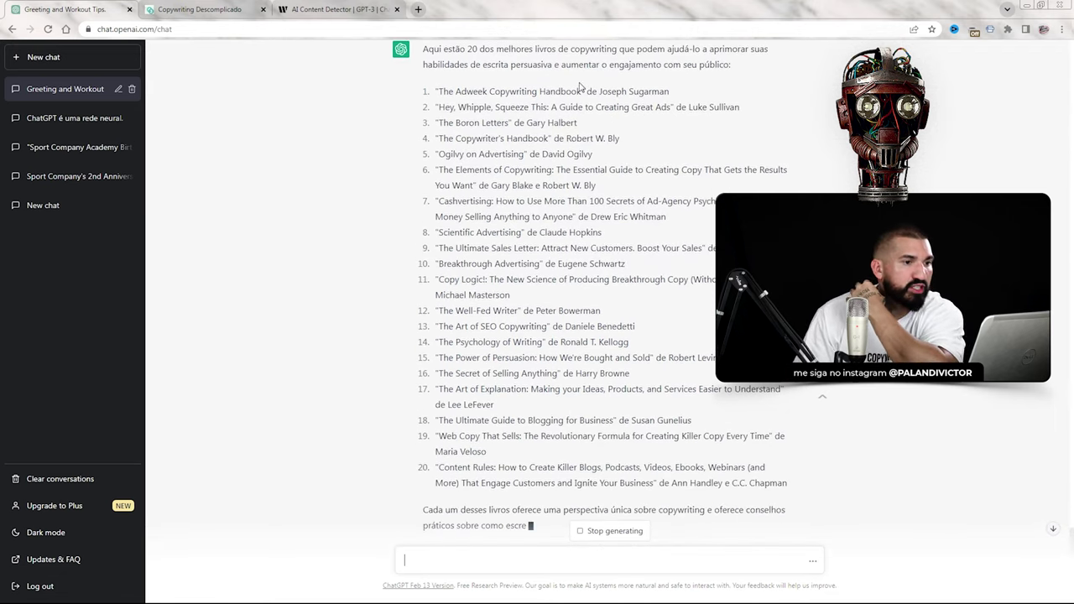
drag(630, 92, 670, 92)
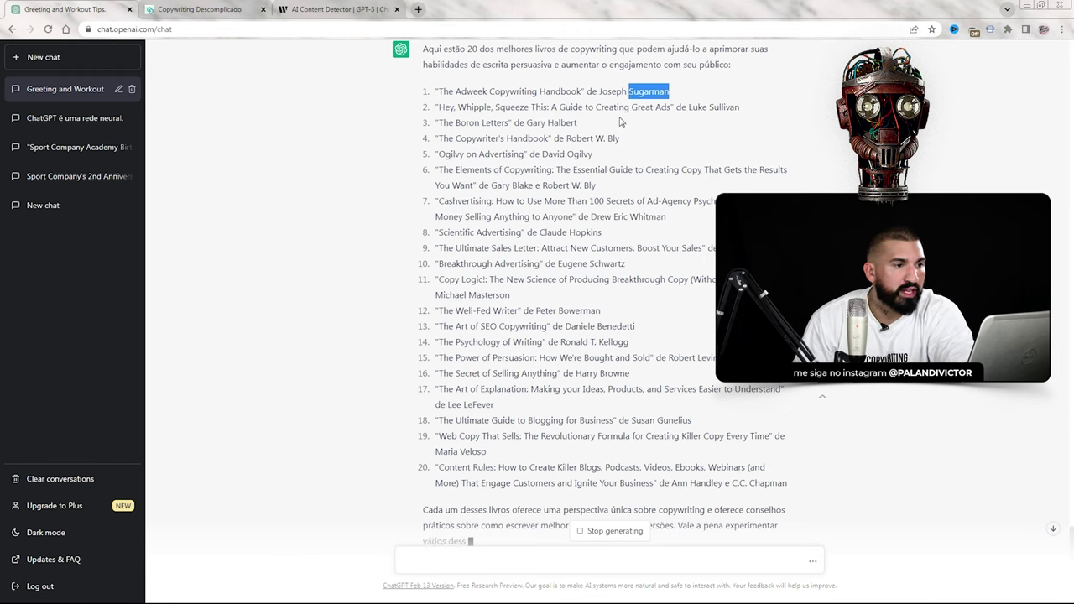
drag(454, 123, 550, 139)
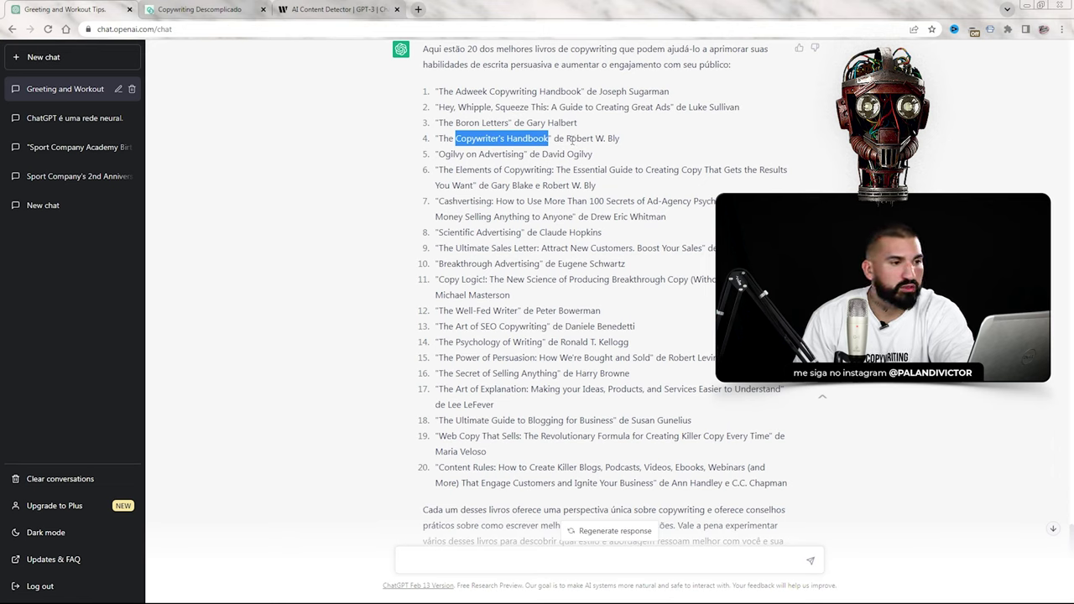
drag(567, 139, 619, 139)
drag(448, 154, 529, 159)
click(535, 186)
scroll(505, 202, down, 1)
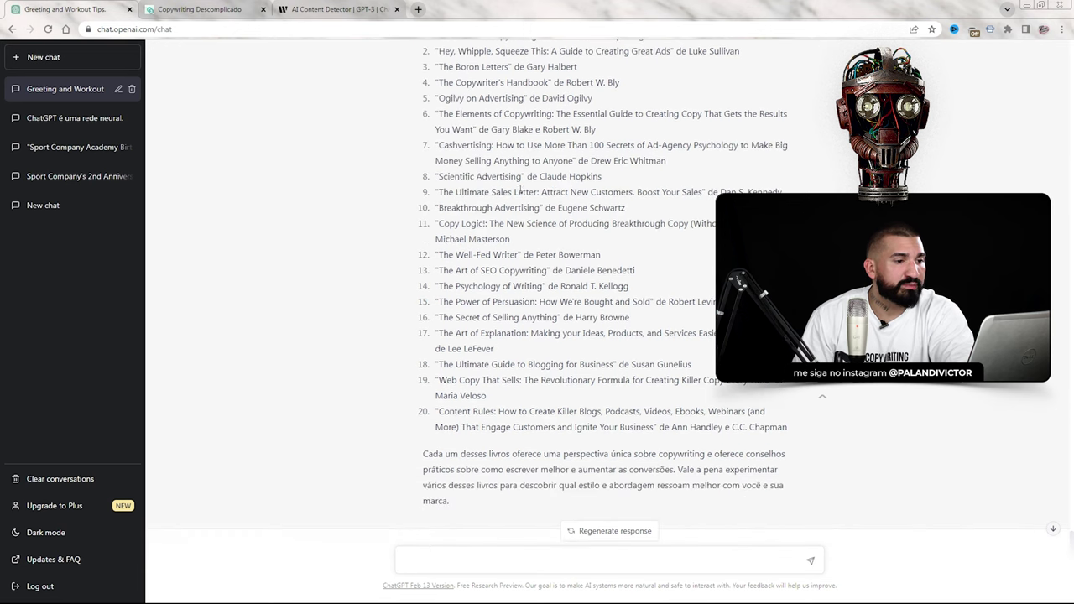
scroll(586, 178, up, 1)
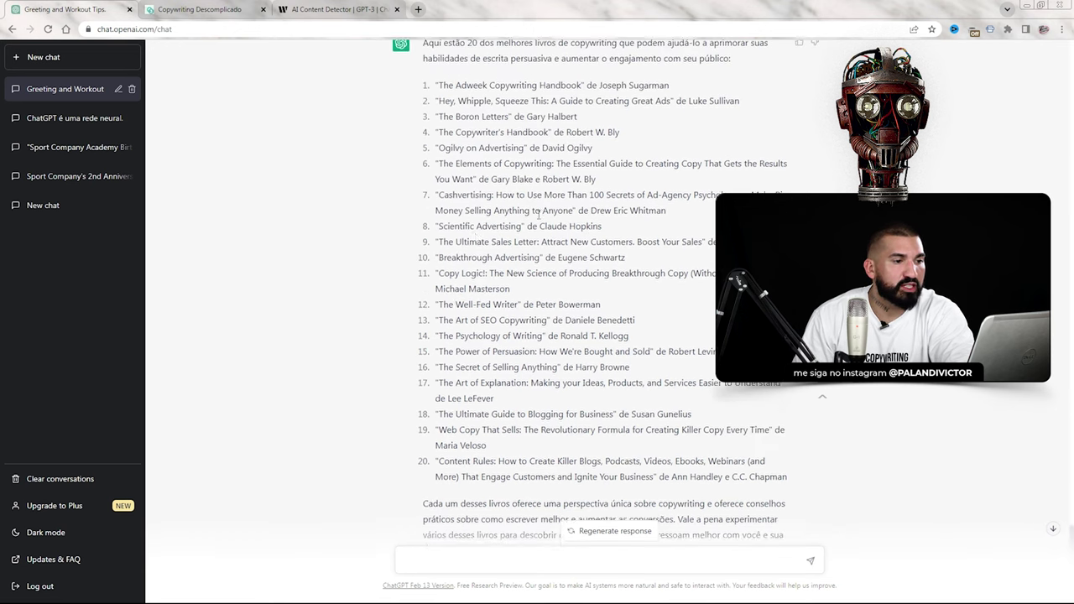
Examine the rest of the book list, highlighting the author of "Breakthrough Advertising", entries 12 and 13, and entries 11 to 20.
drag(444, 238, 624, 240)
click(520, 252)
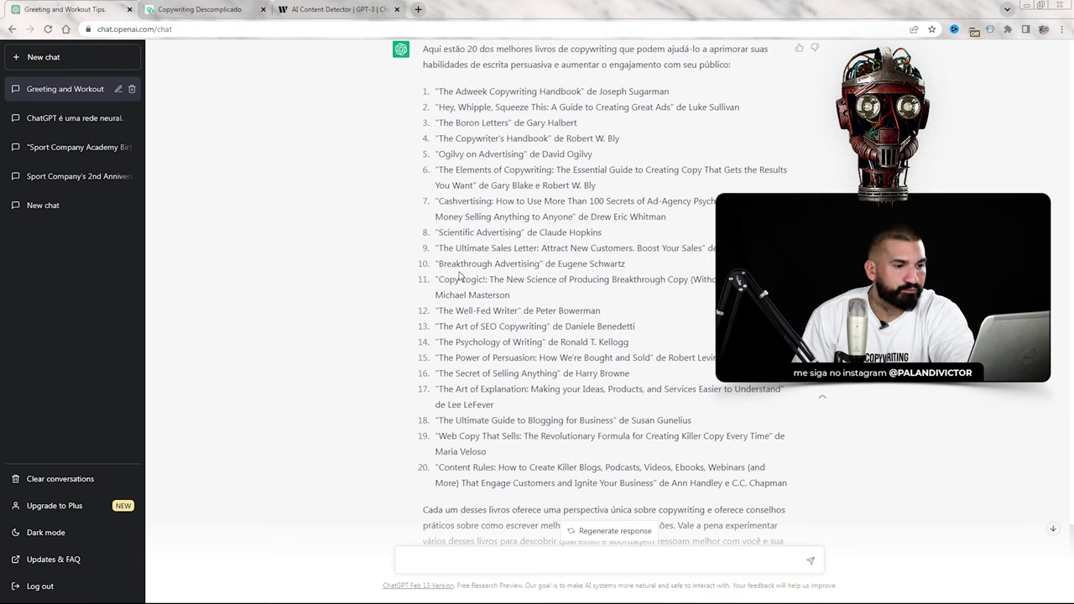
drag(436, 263, 625, 264)
click(626, 265)
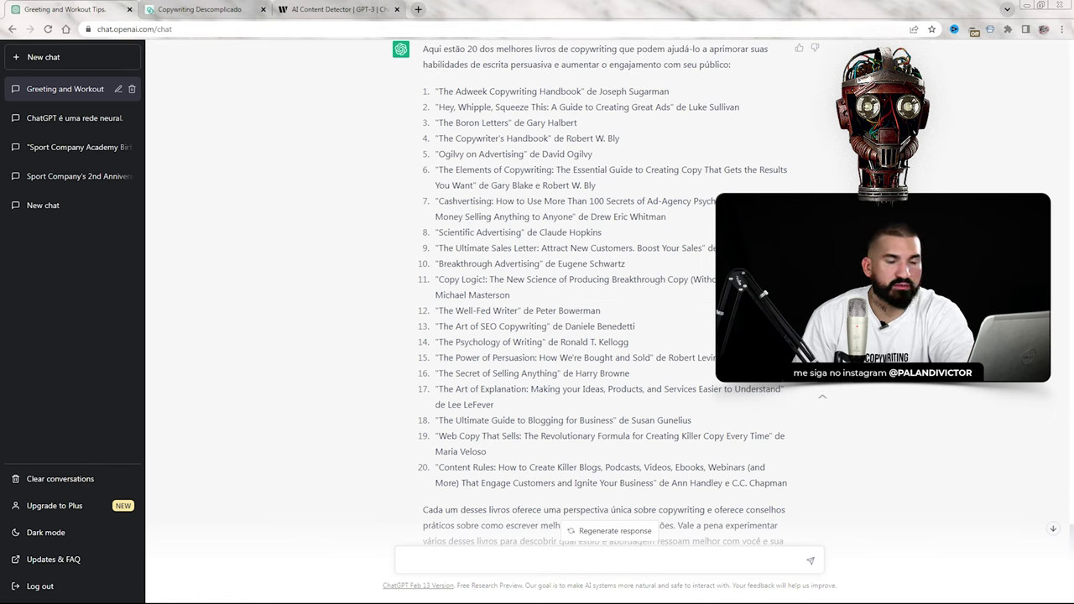
drag(556, 265, 651, 275)
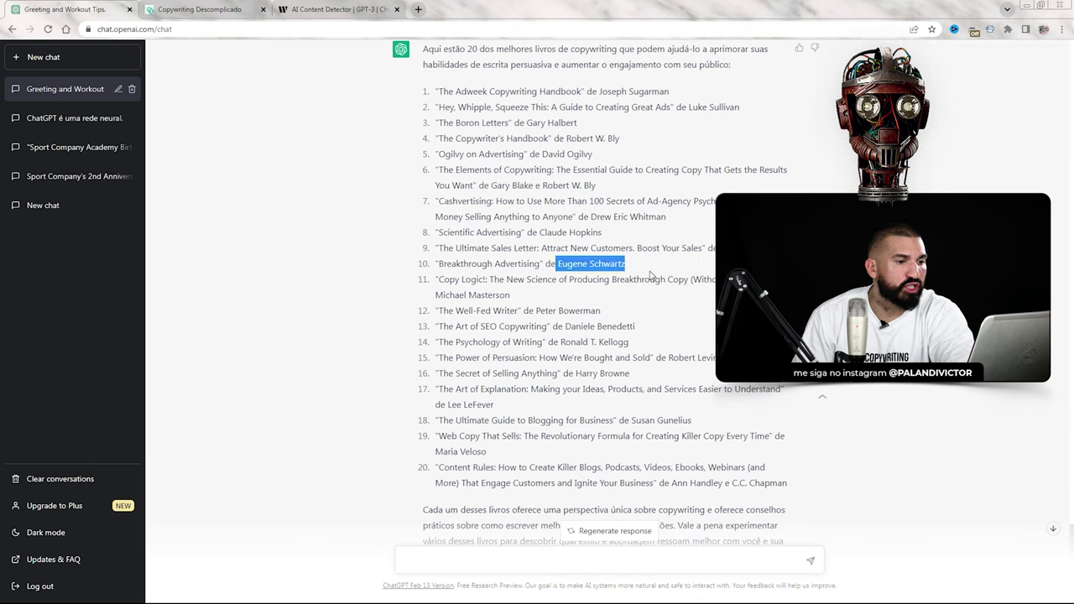
drag(518, 305, 709, 330)
scroll(602, 313, down, 1)
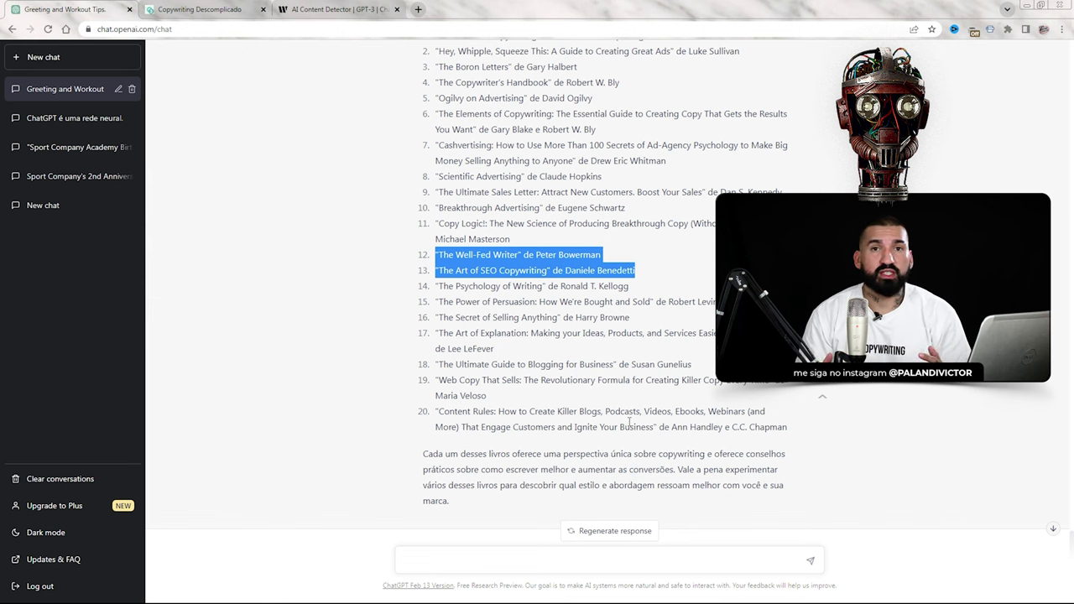
scroll(618, 411, up, 2)
scroll(478, 179, down, 1)
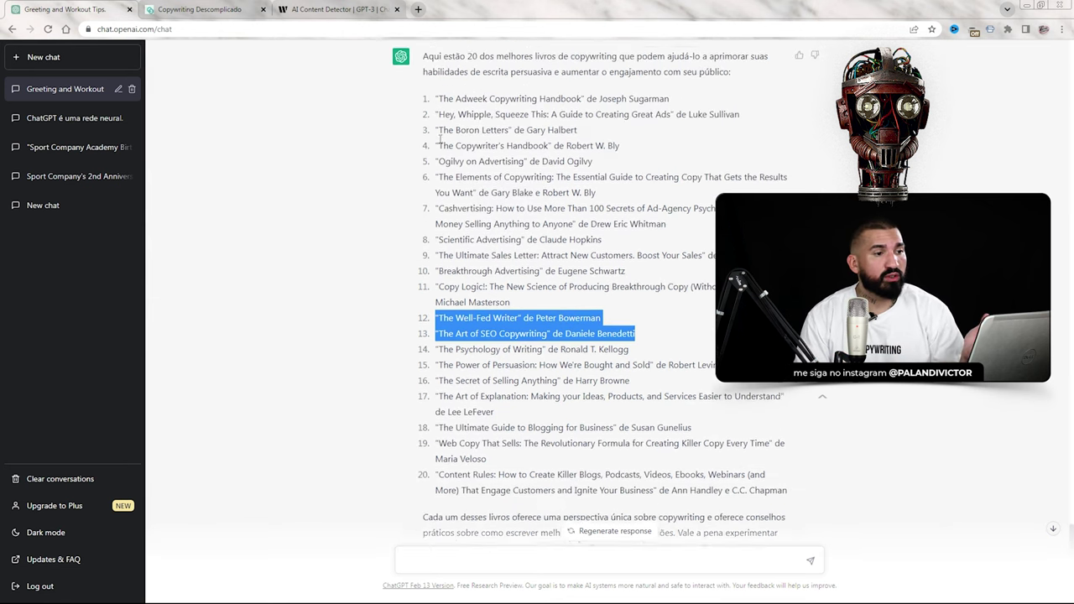
drag(422, 93, 898, 486)
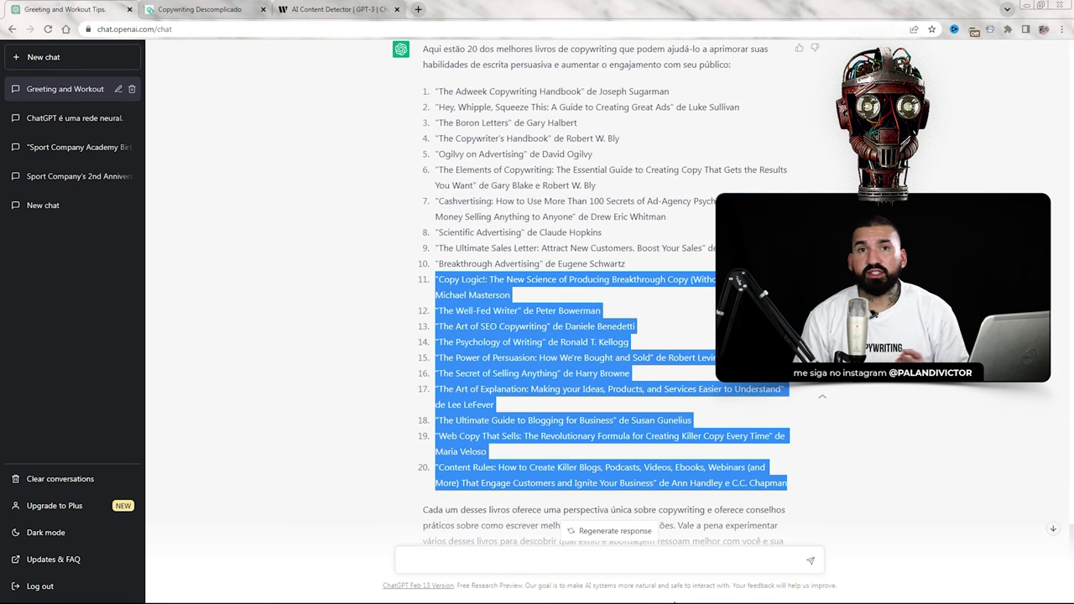
Send the prompt "10 documentarios que todo empreendedor deve assistir".
scroll(483, 507, down, 2)
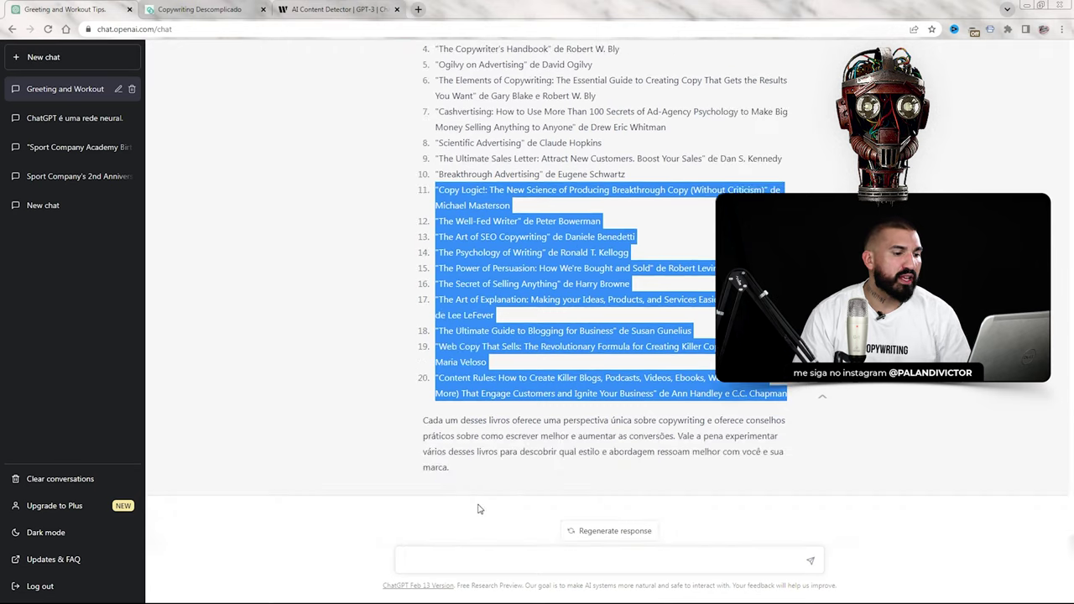
click(460, 563)
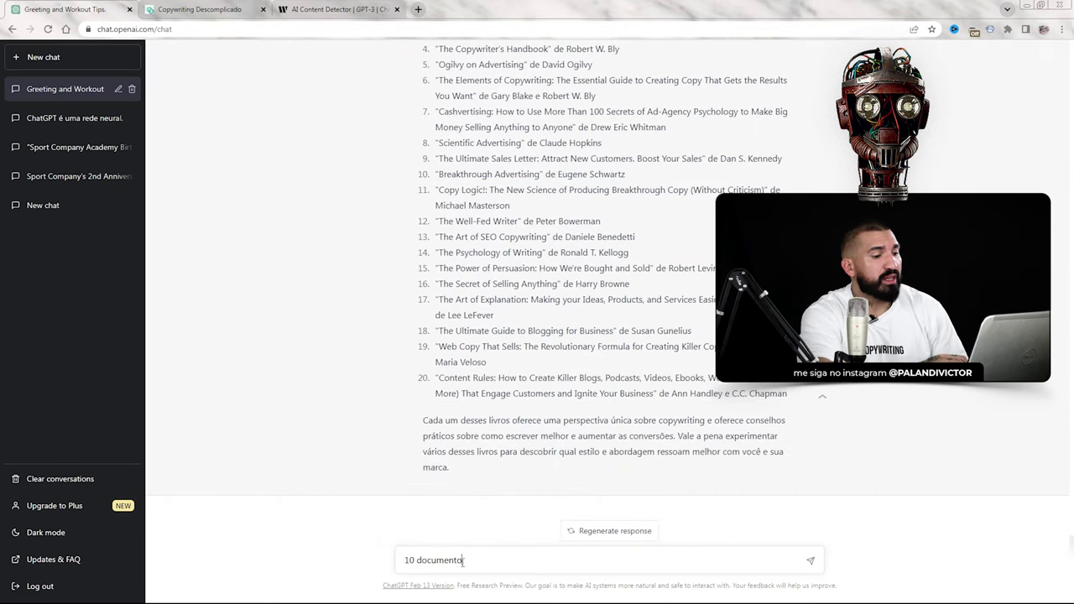
text(10 documentarios que todo empreendedor deve assistir)
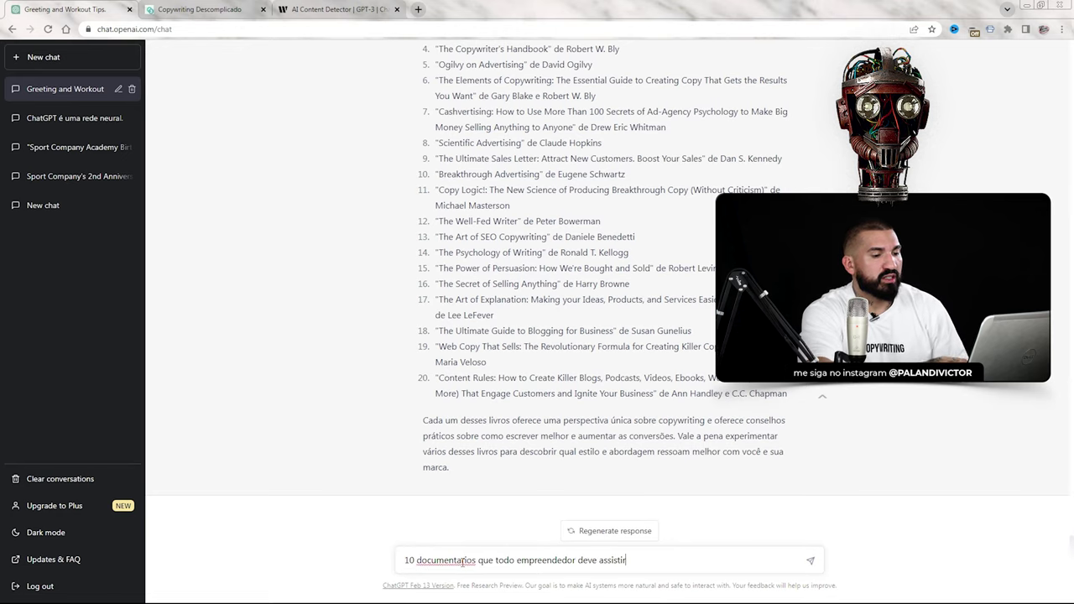
key(Return)
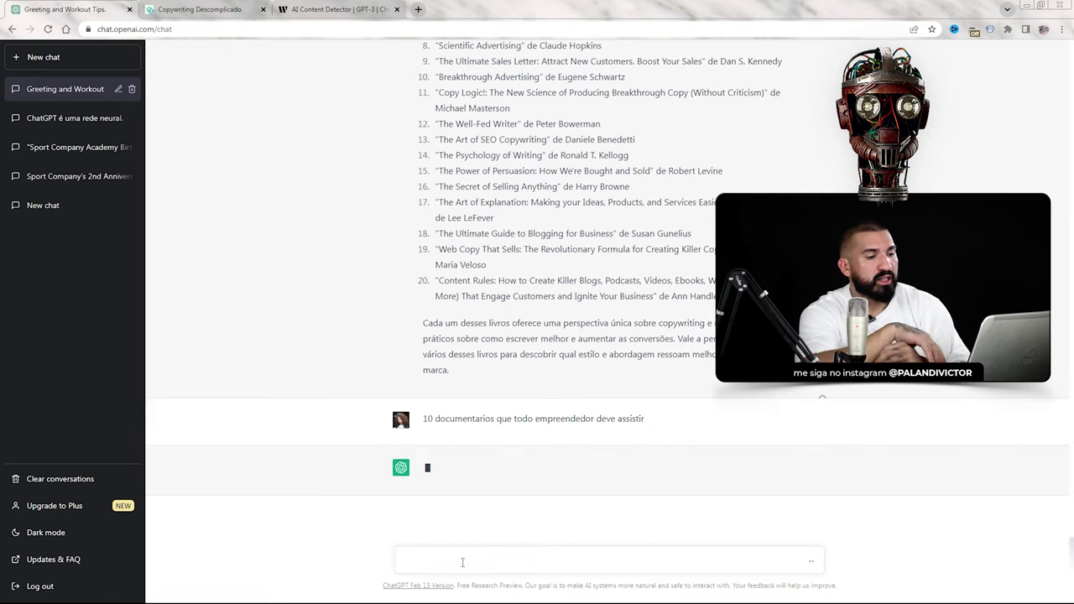